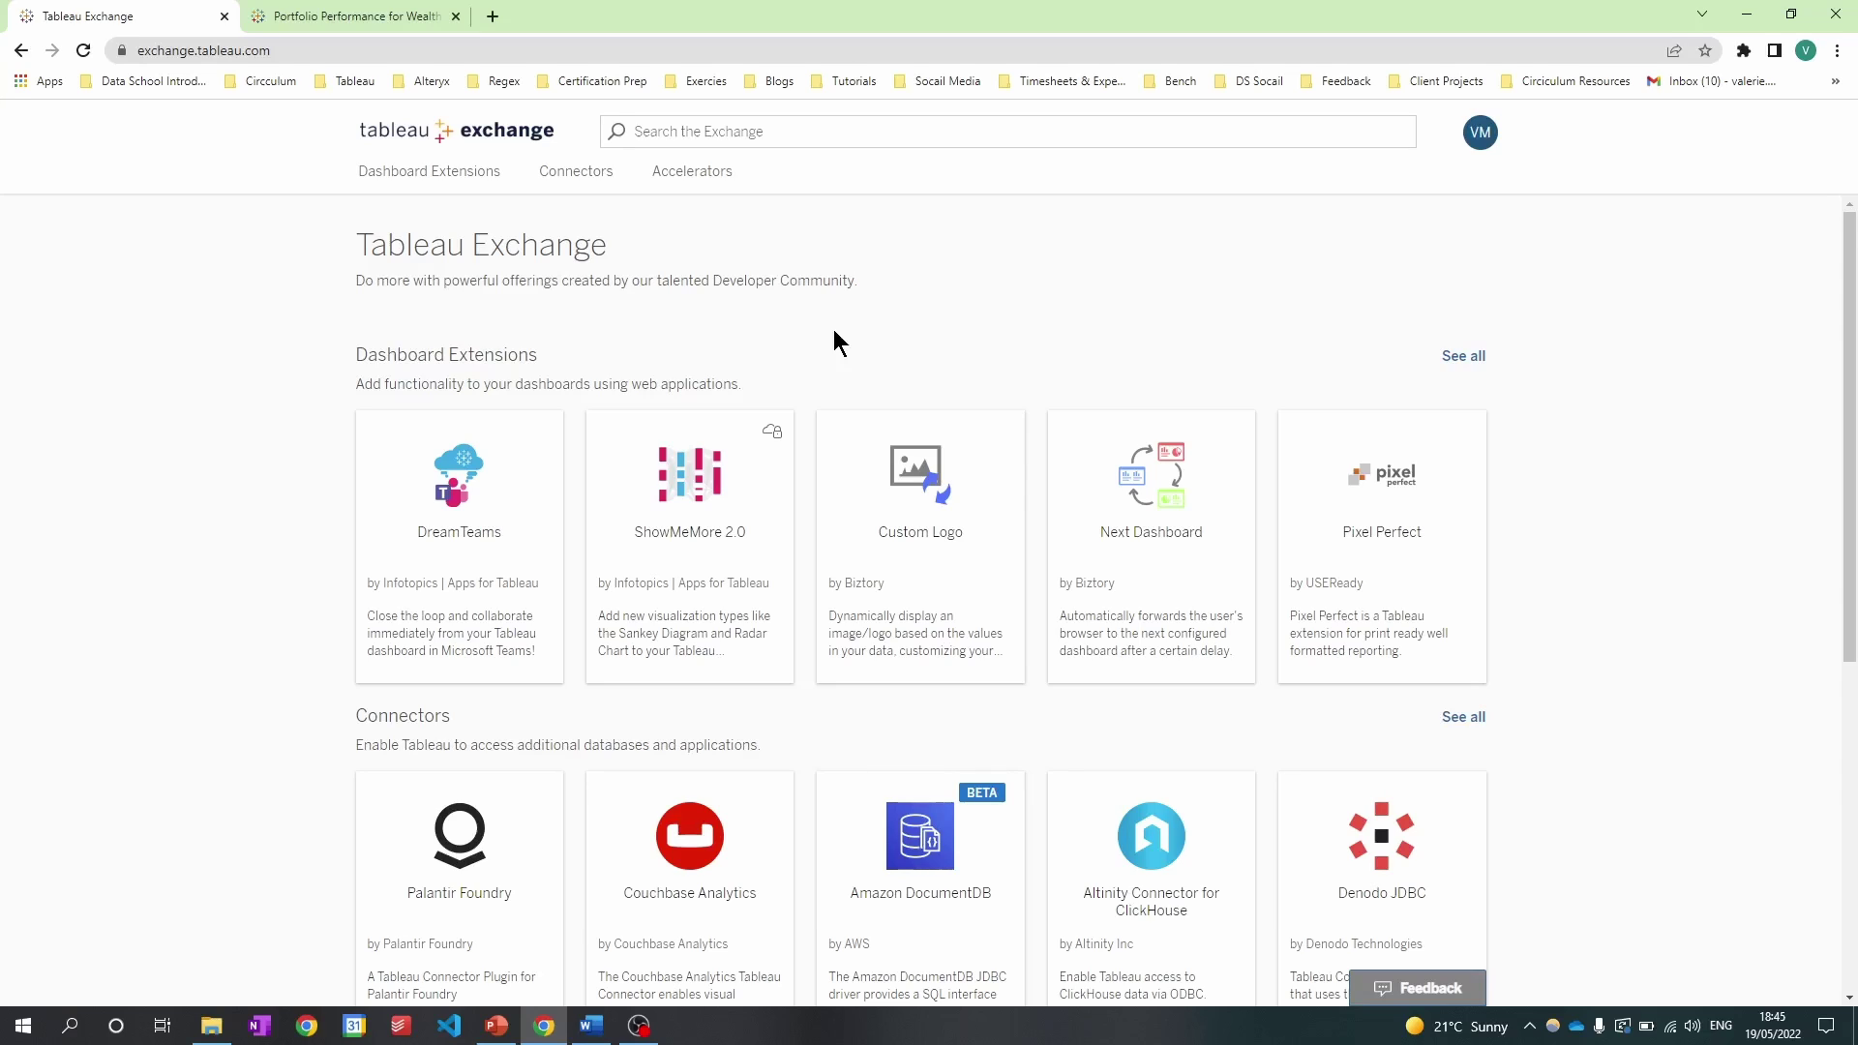
Open the Accelerators catalogue for Tableau 2021.2 and later, keeping connection type and language at All.
click(726, 183)
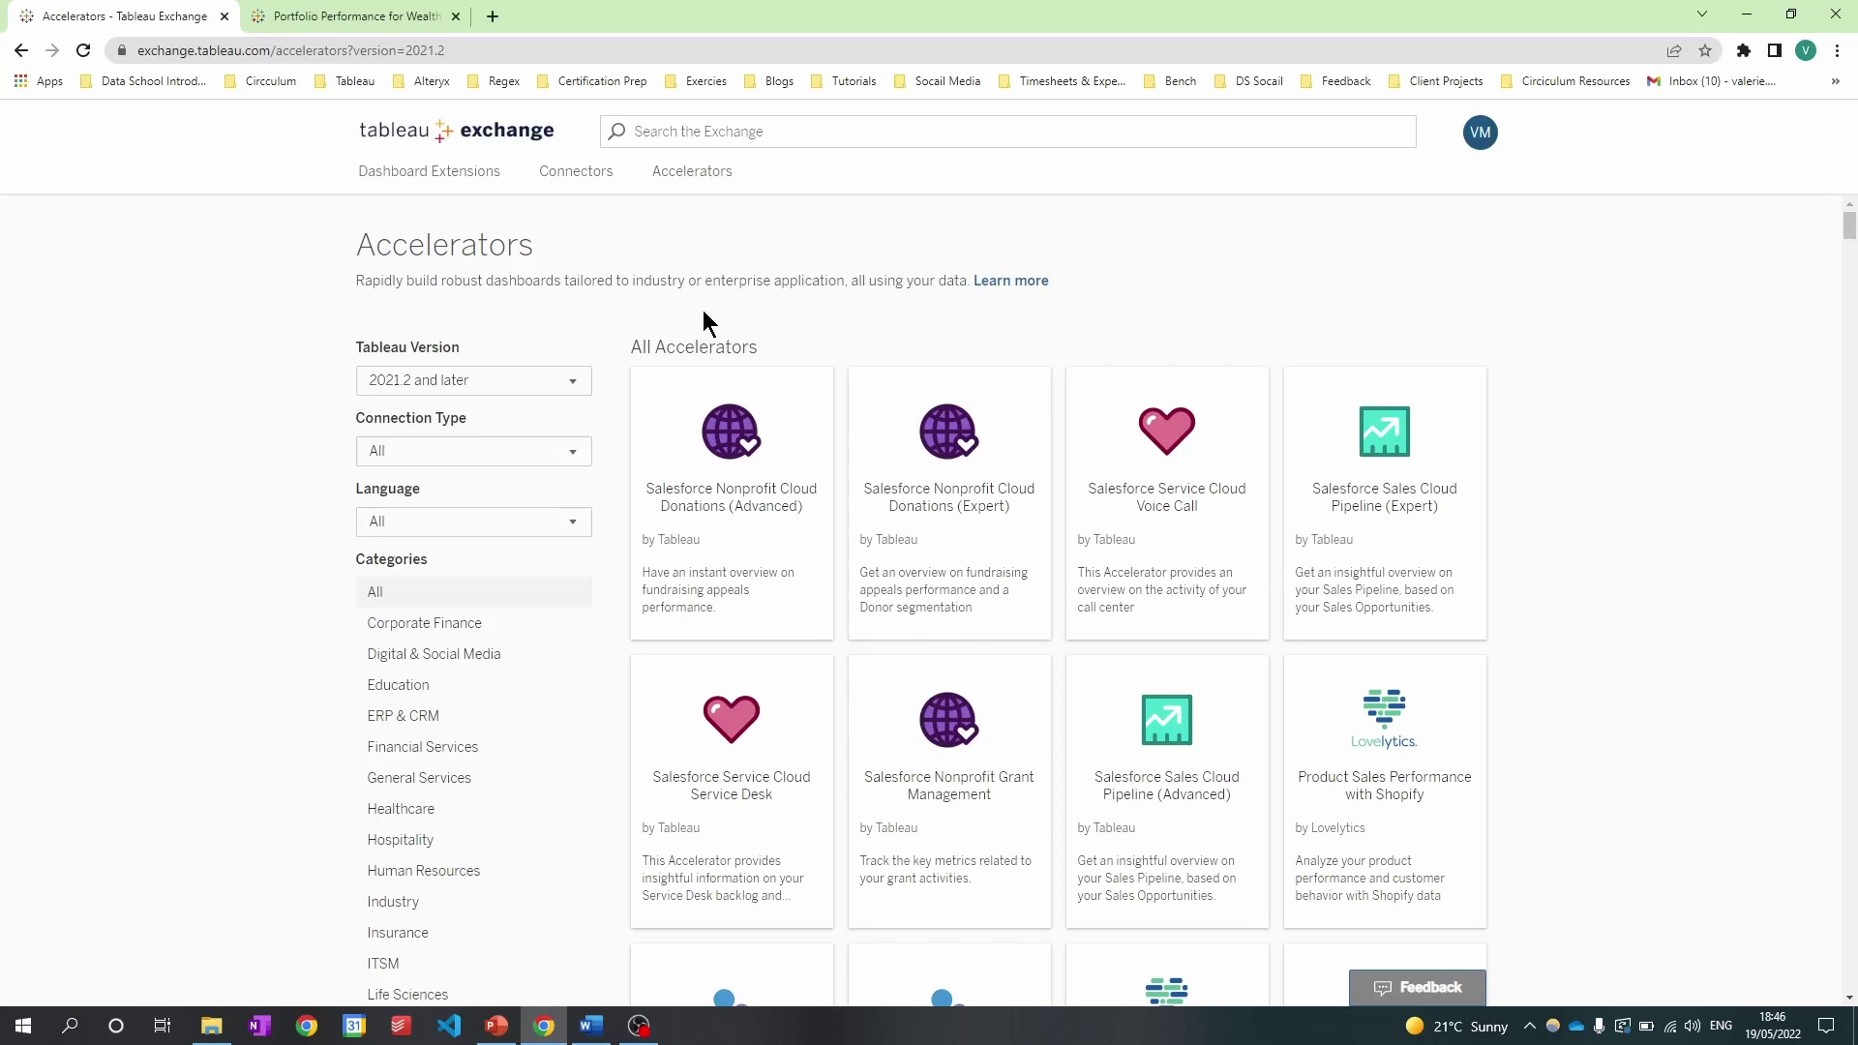
click(585, 381)
click(585, 383)
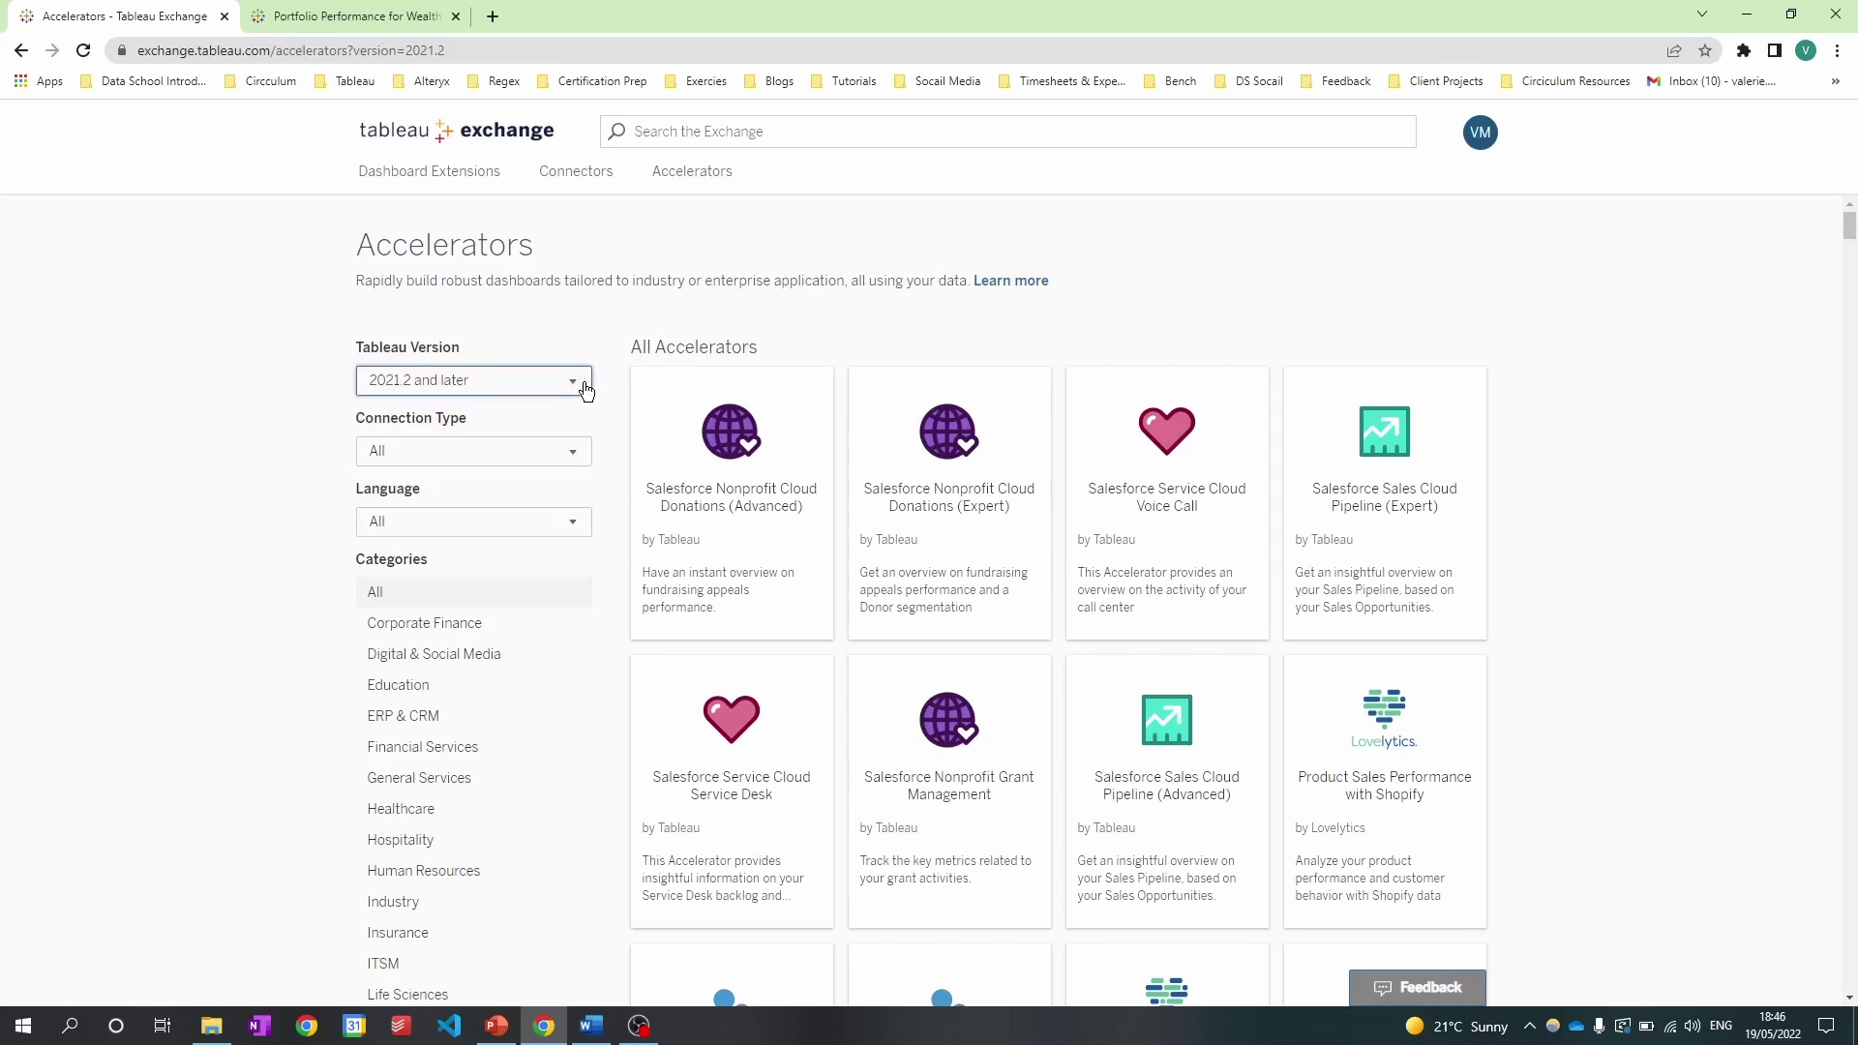
click(575, 451)
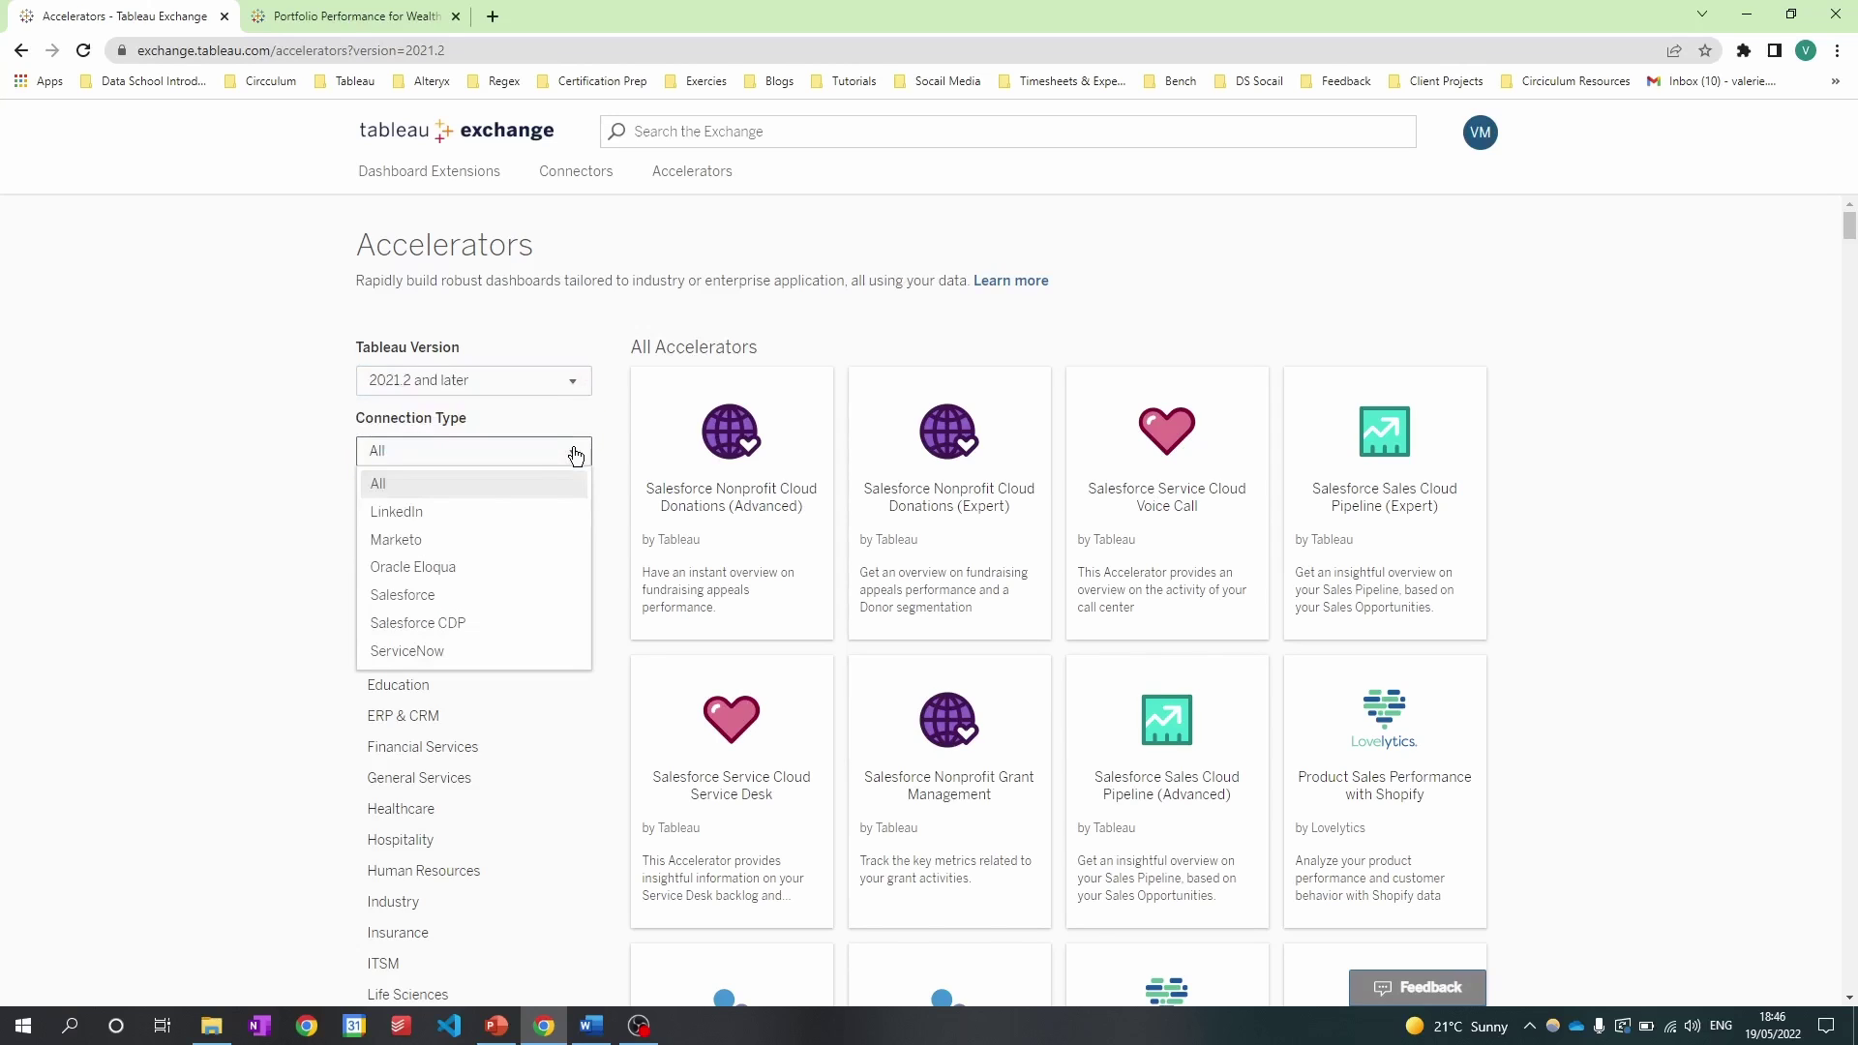
click(575, 452)
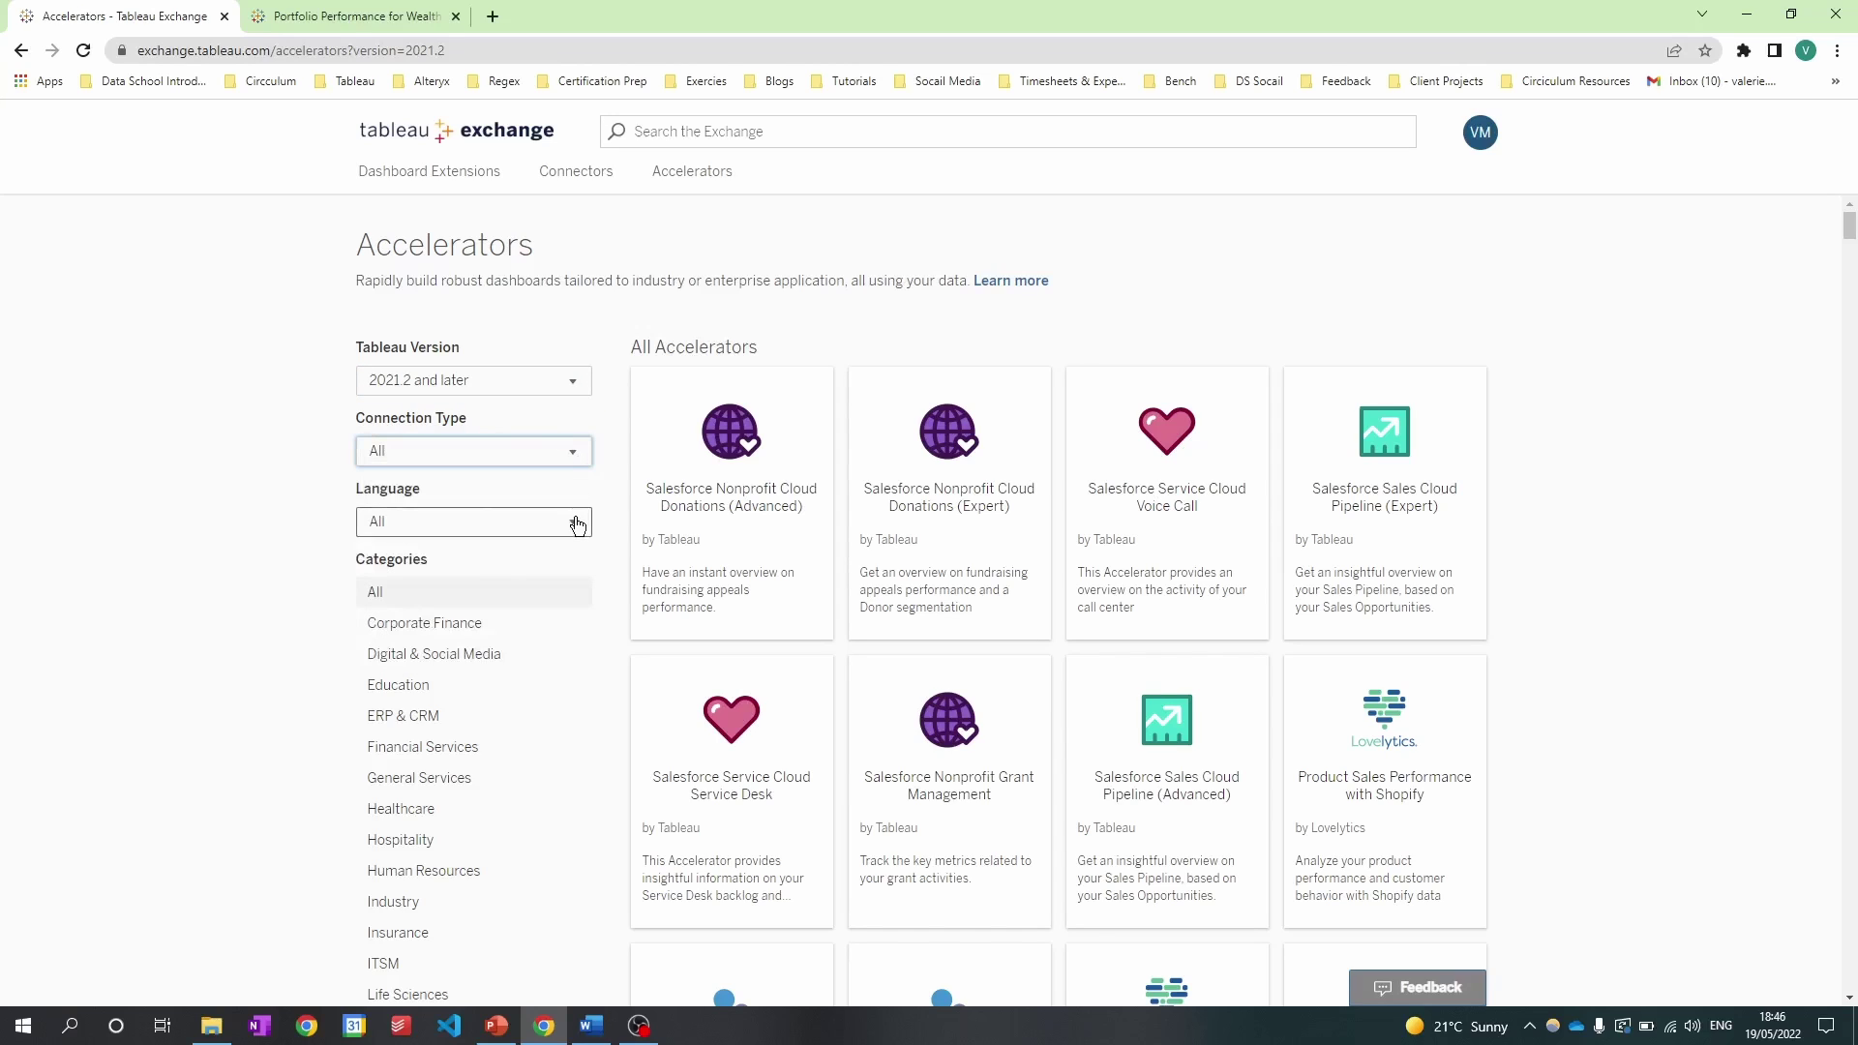
click(579, 526)
click(580, 527)
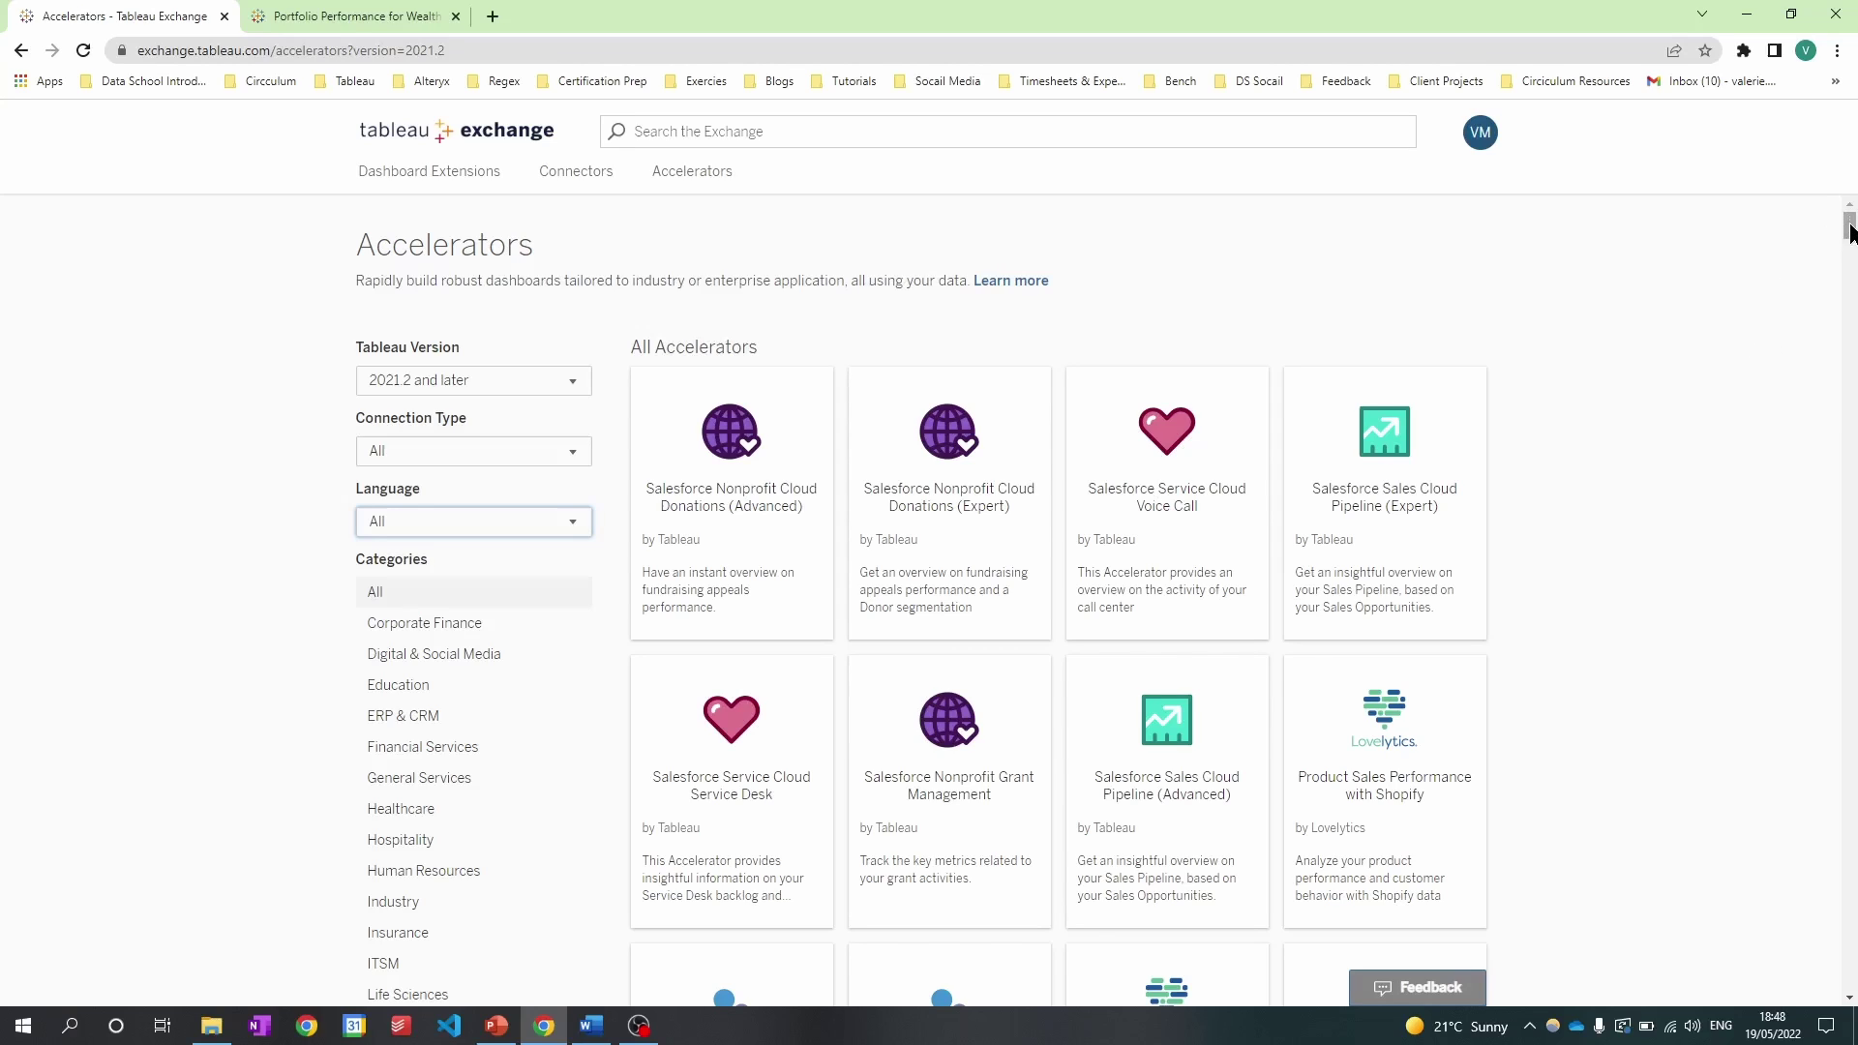
Scroll the accelerator list to the Portfolio Performance for Wealth Managers card and open its page.
scroll(1849, 232, down, 4)
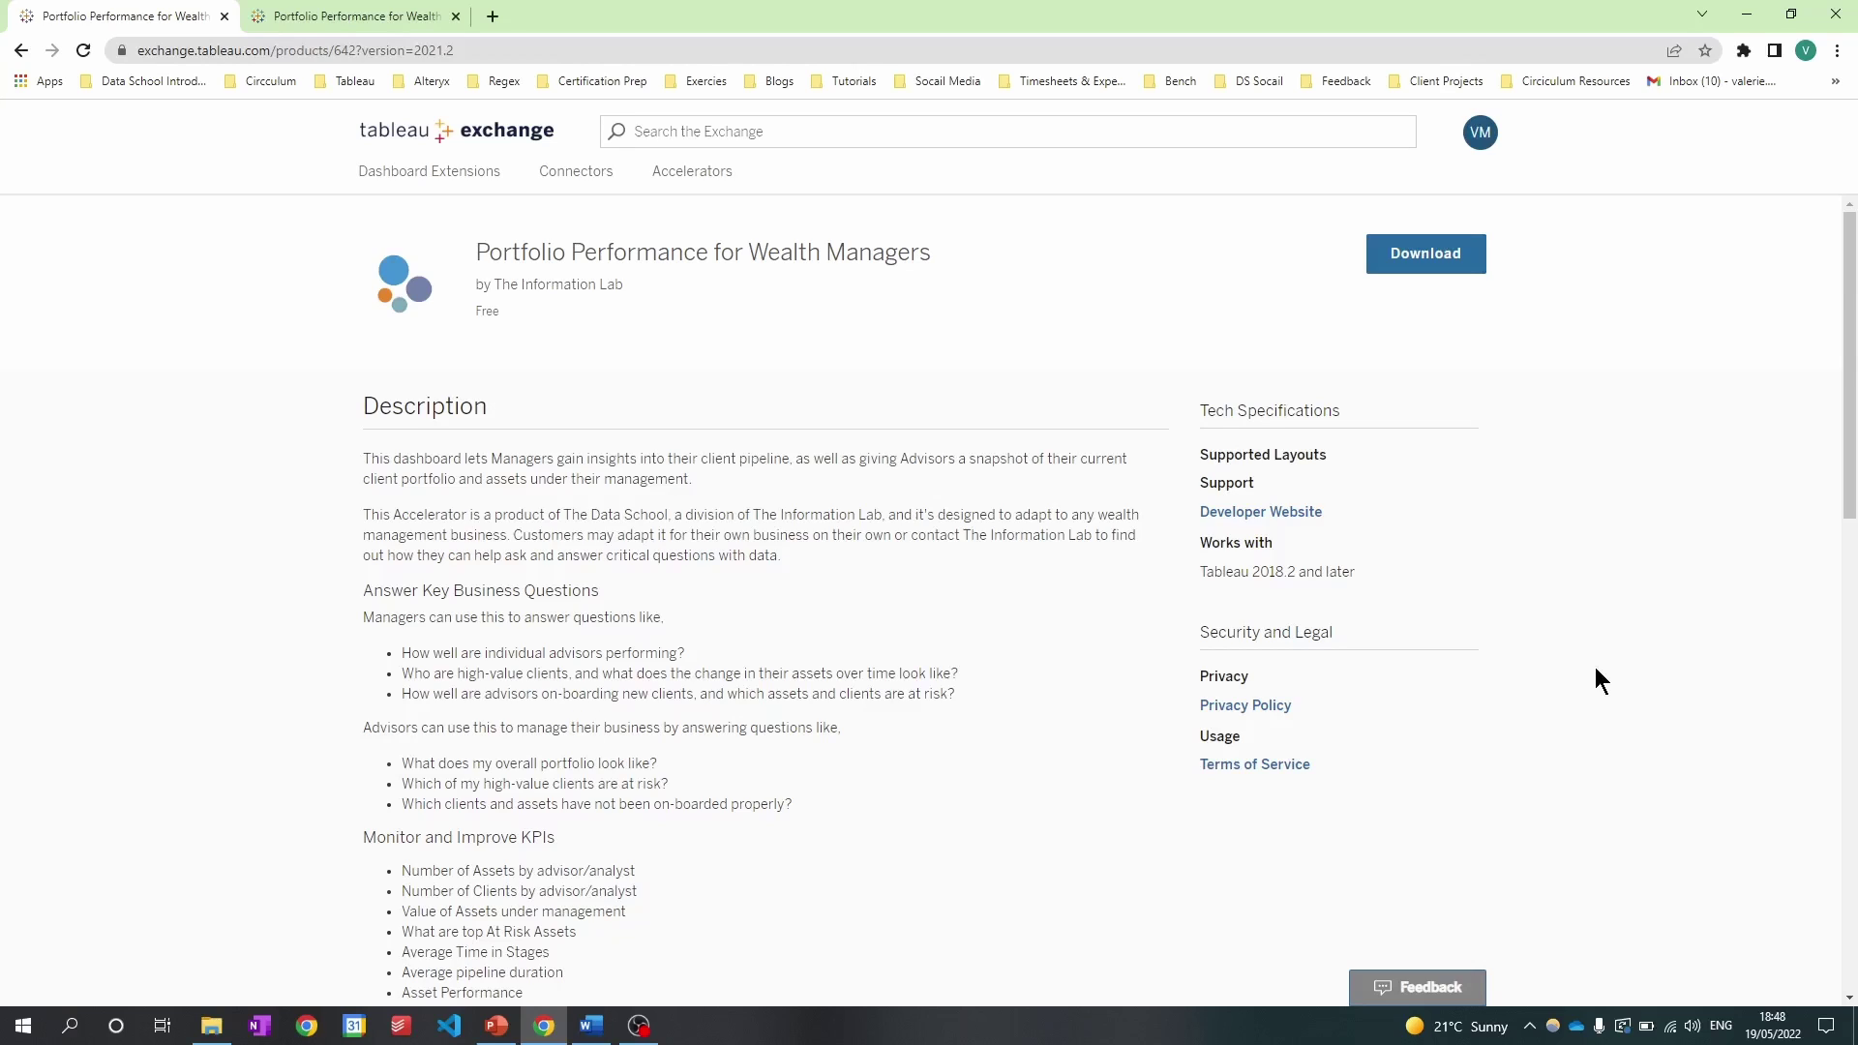
drag(1849, 454, 1845, 415)
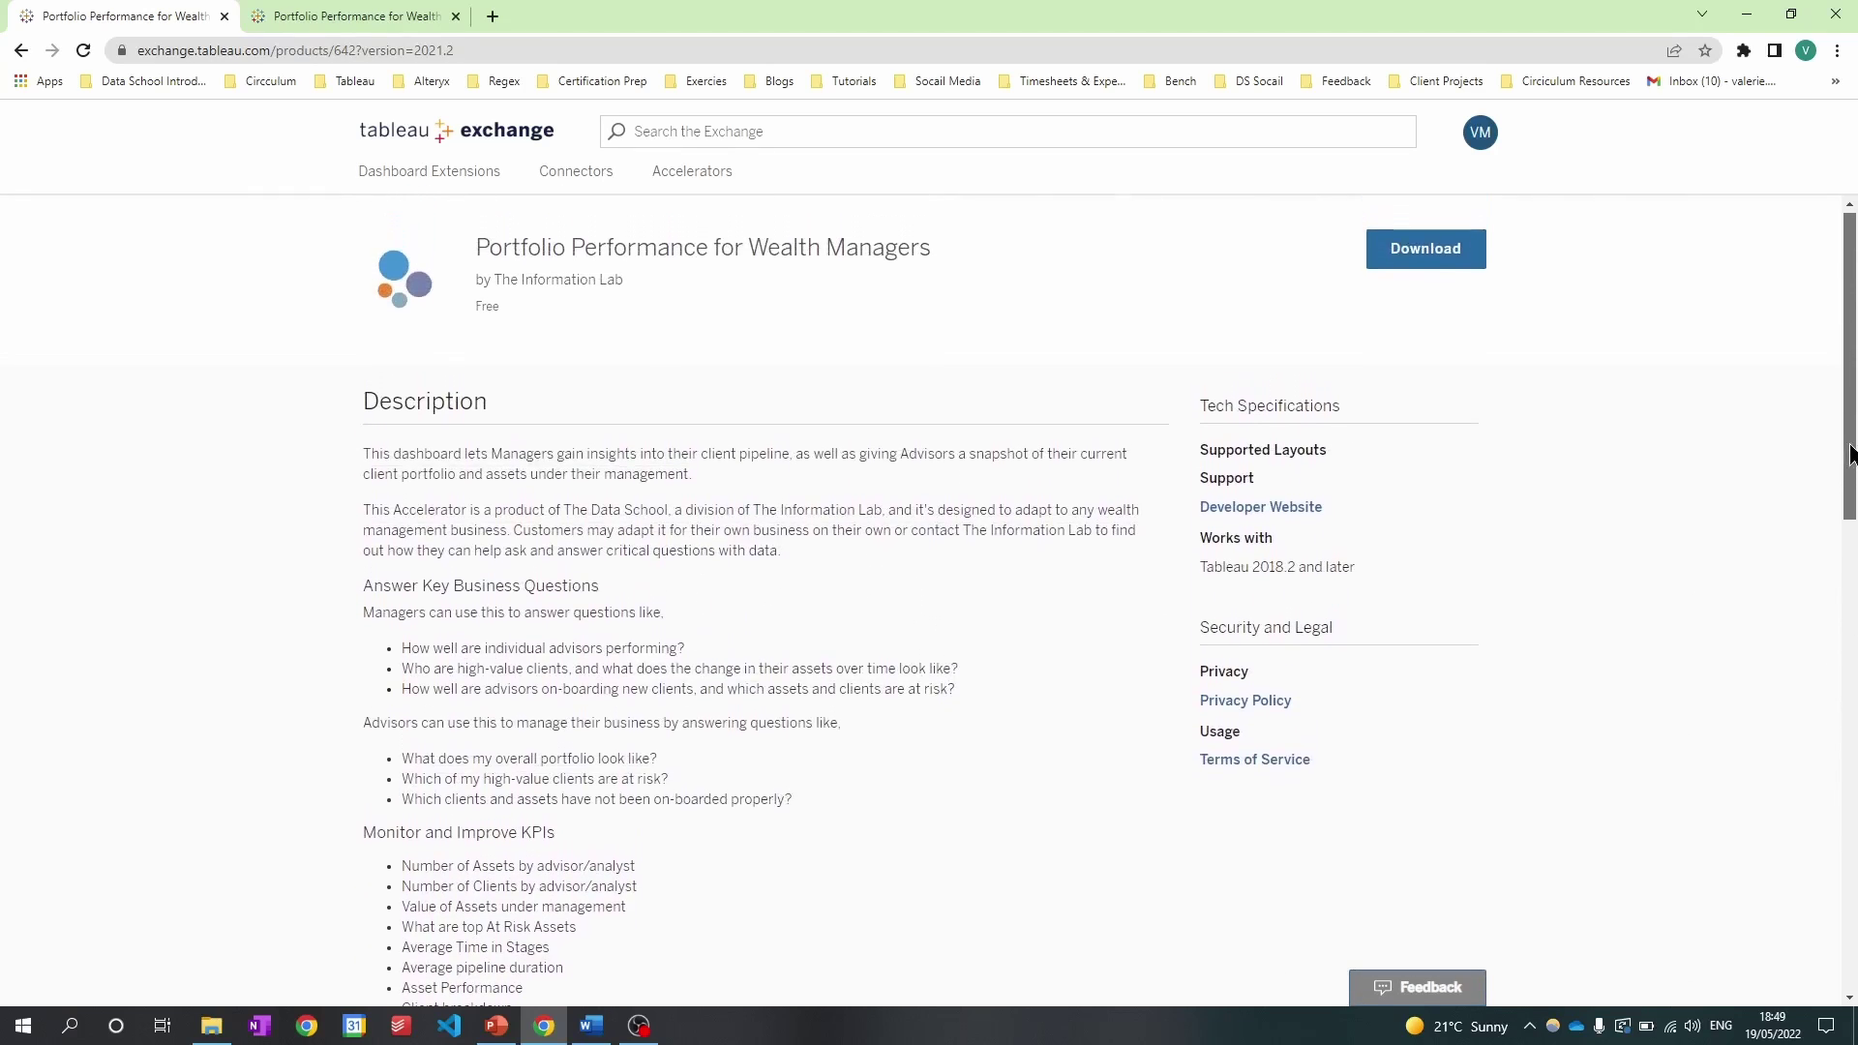
Download the Portfolio Performance for Wealth Managers .twbx workbook and open it in Tableau Desktop.
click(1427, 253)
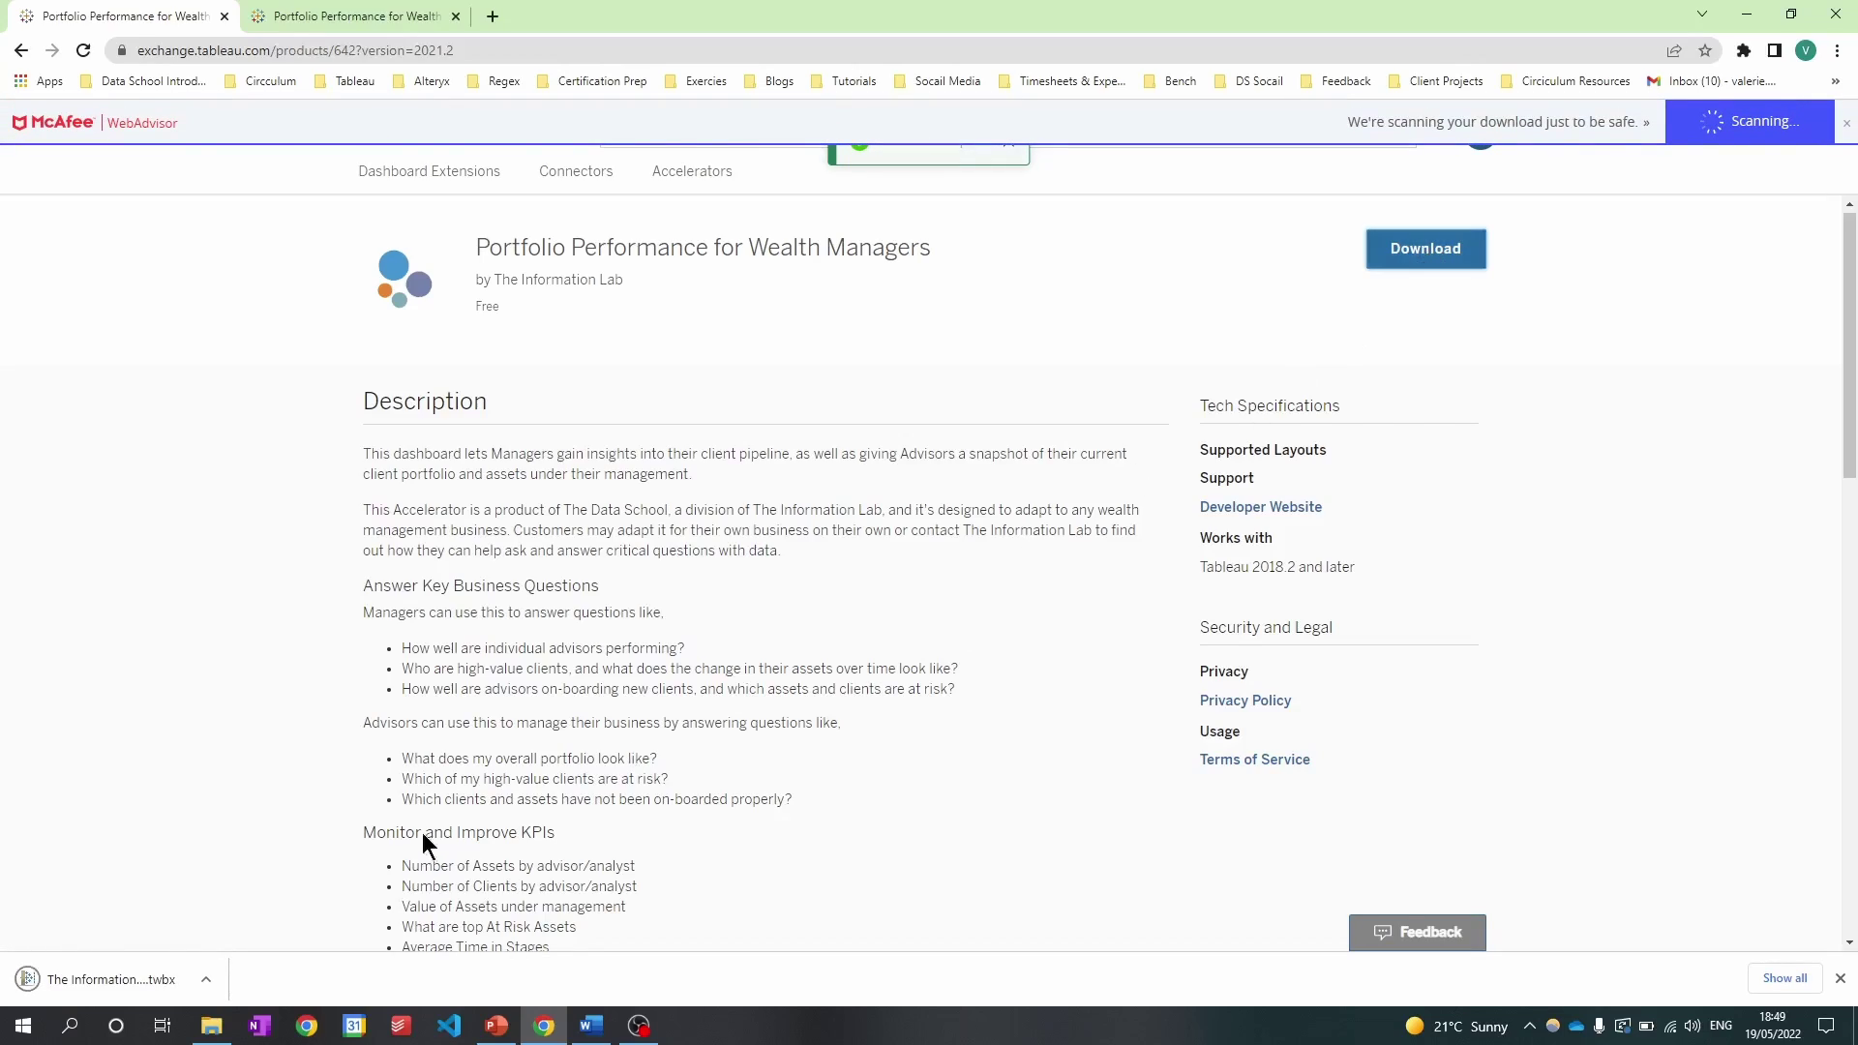
click(125, 980)
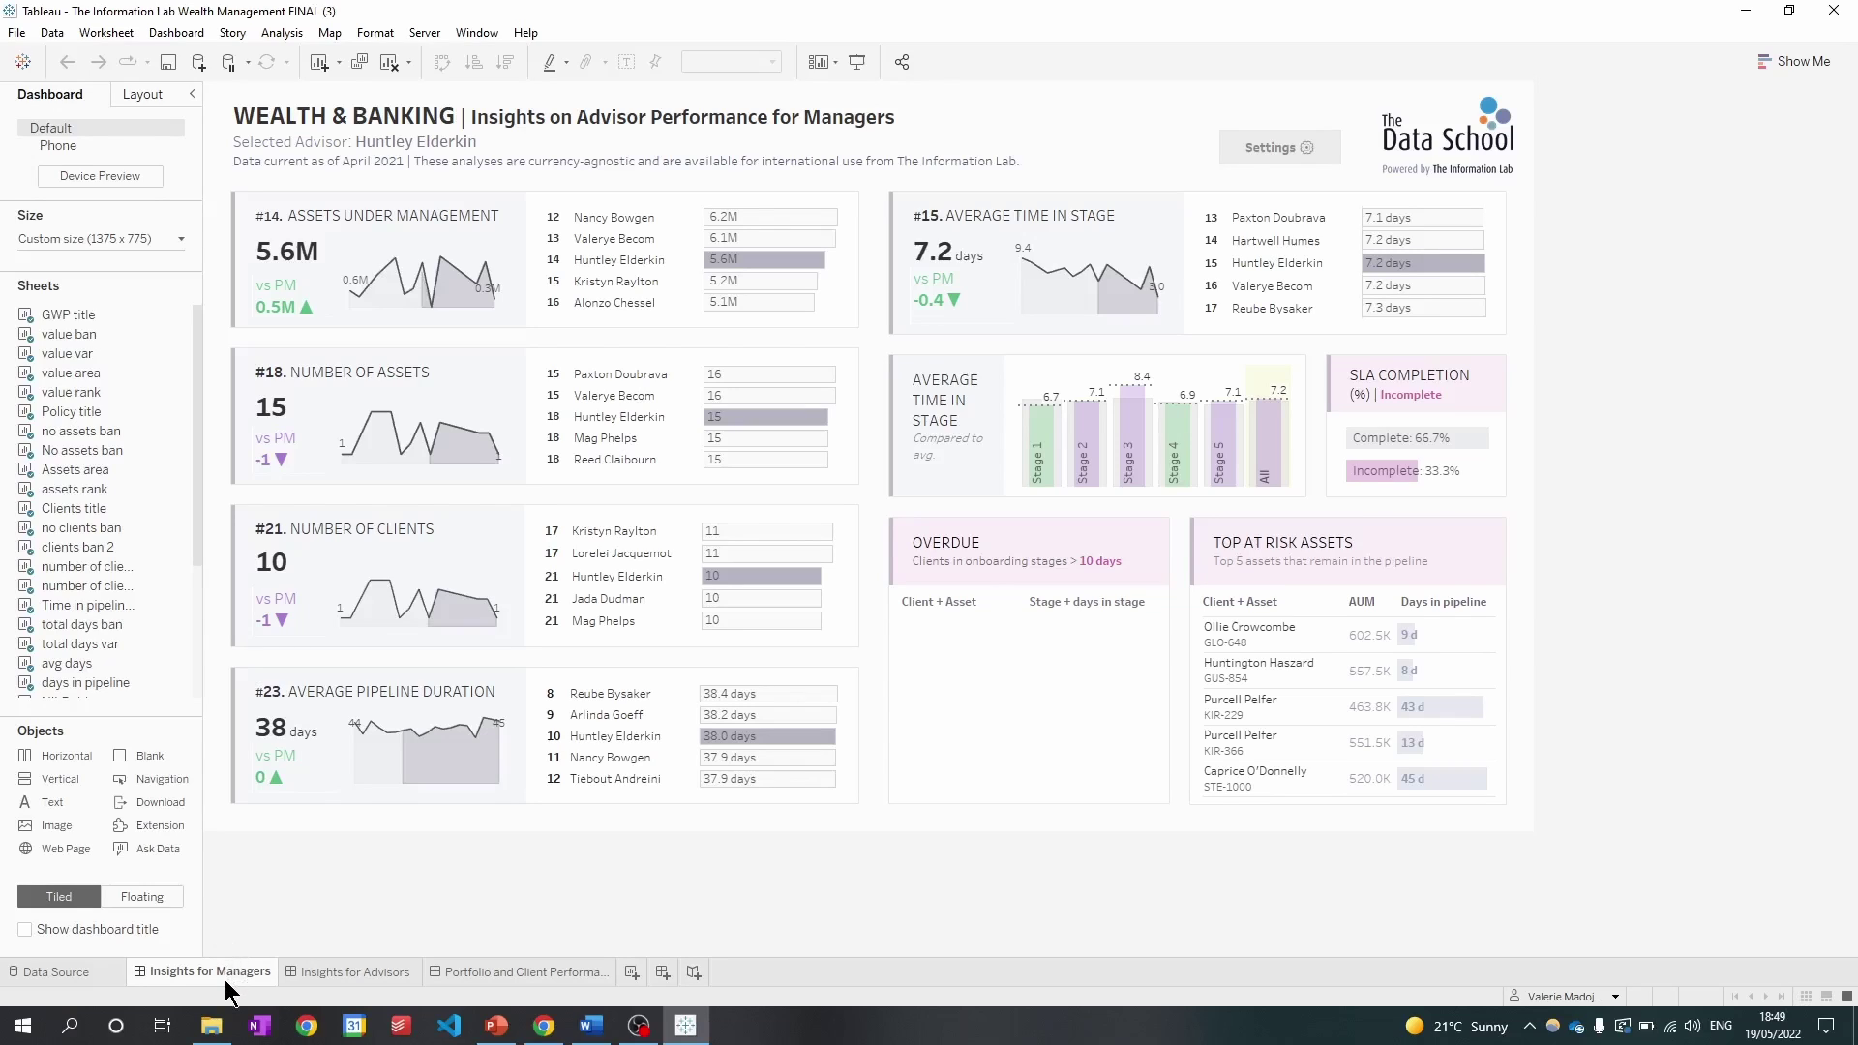
View the Portfolio and Client Performance dashboard, then return to Insights for Advisors and select Clients by AUM.
click(344, 971)
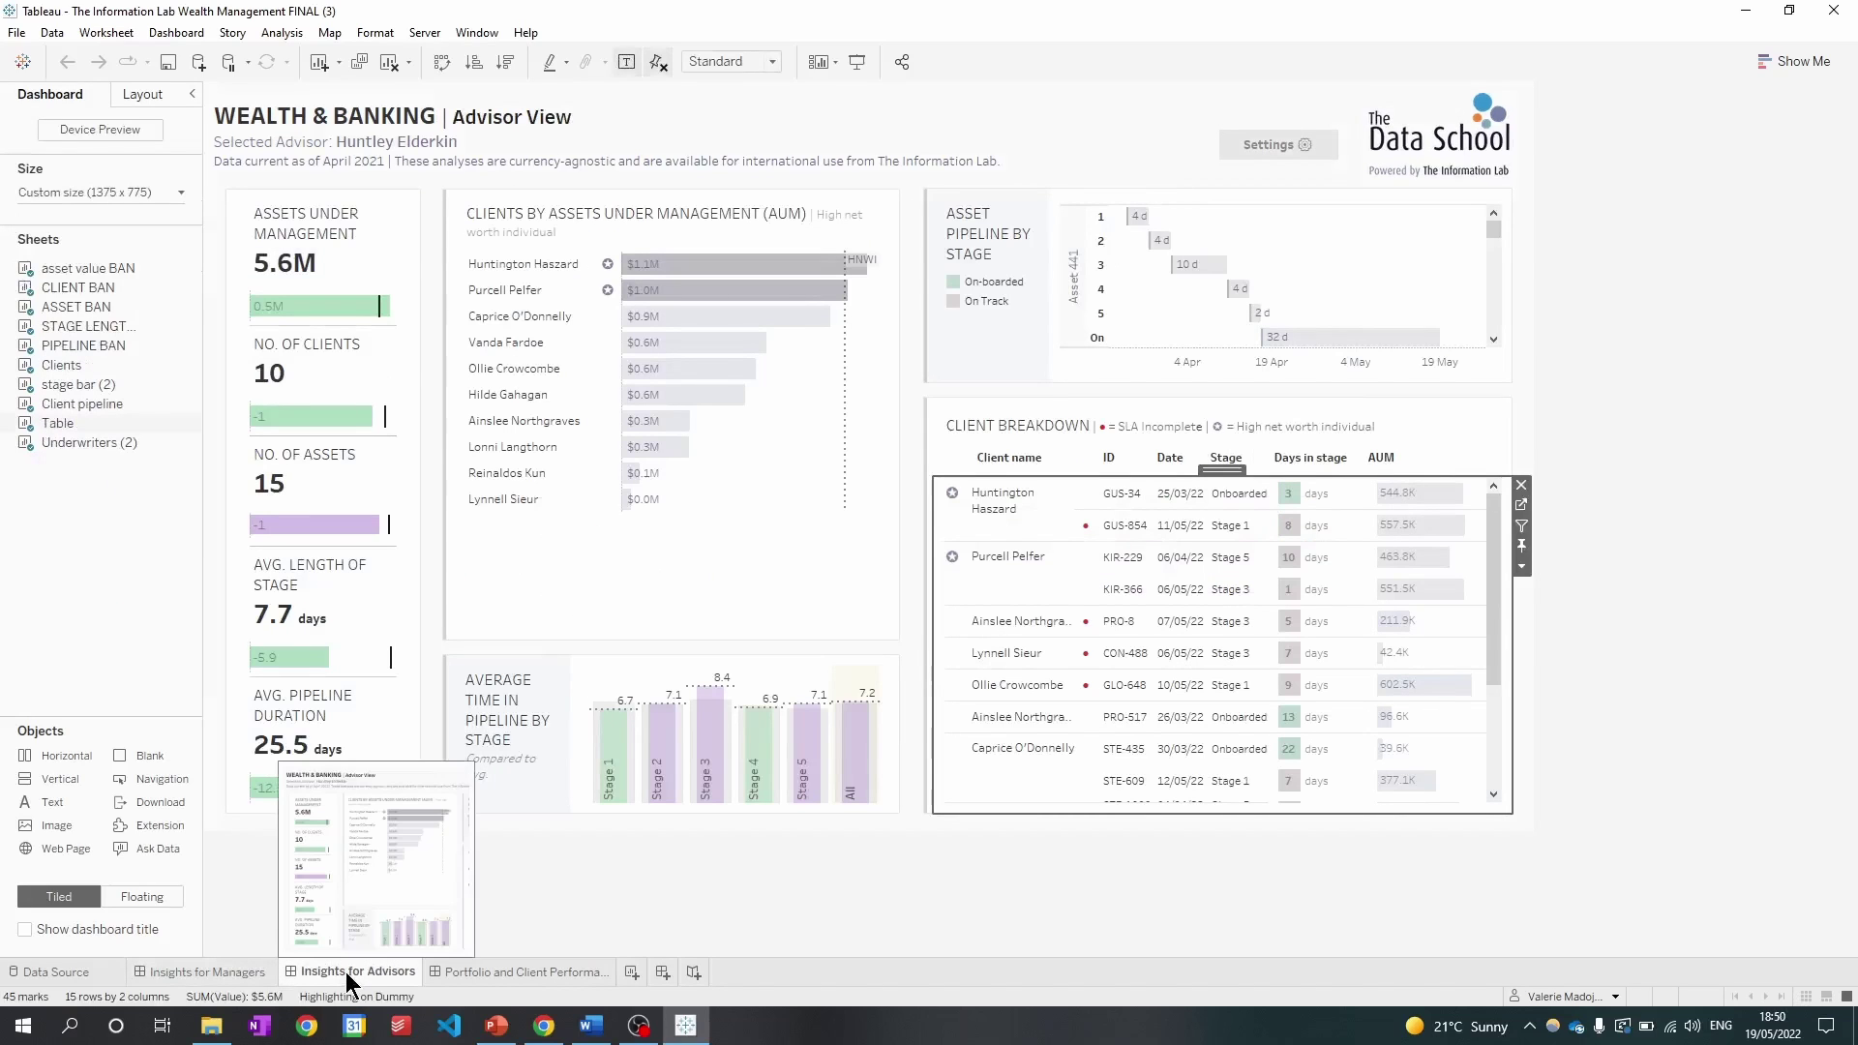
click(508, 973)
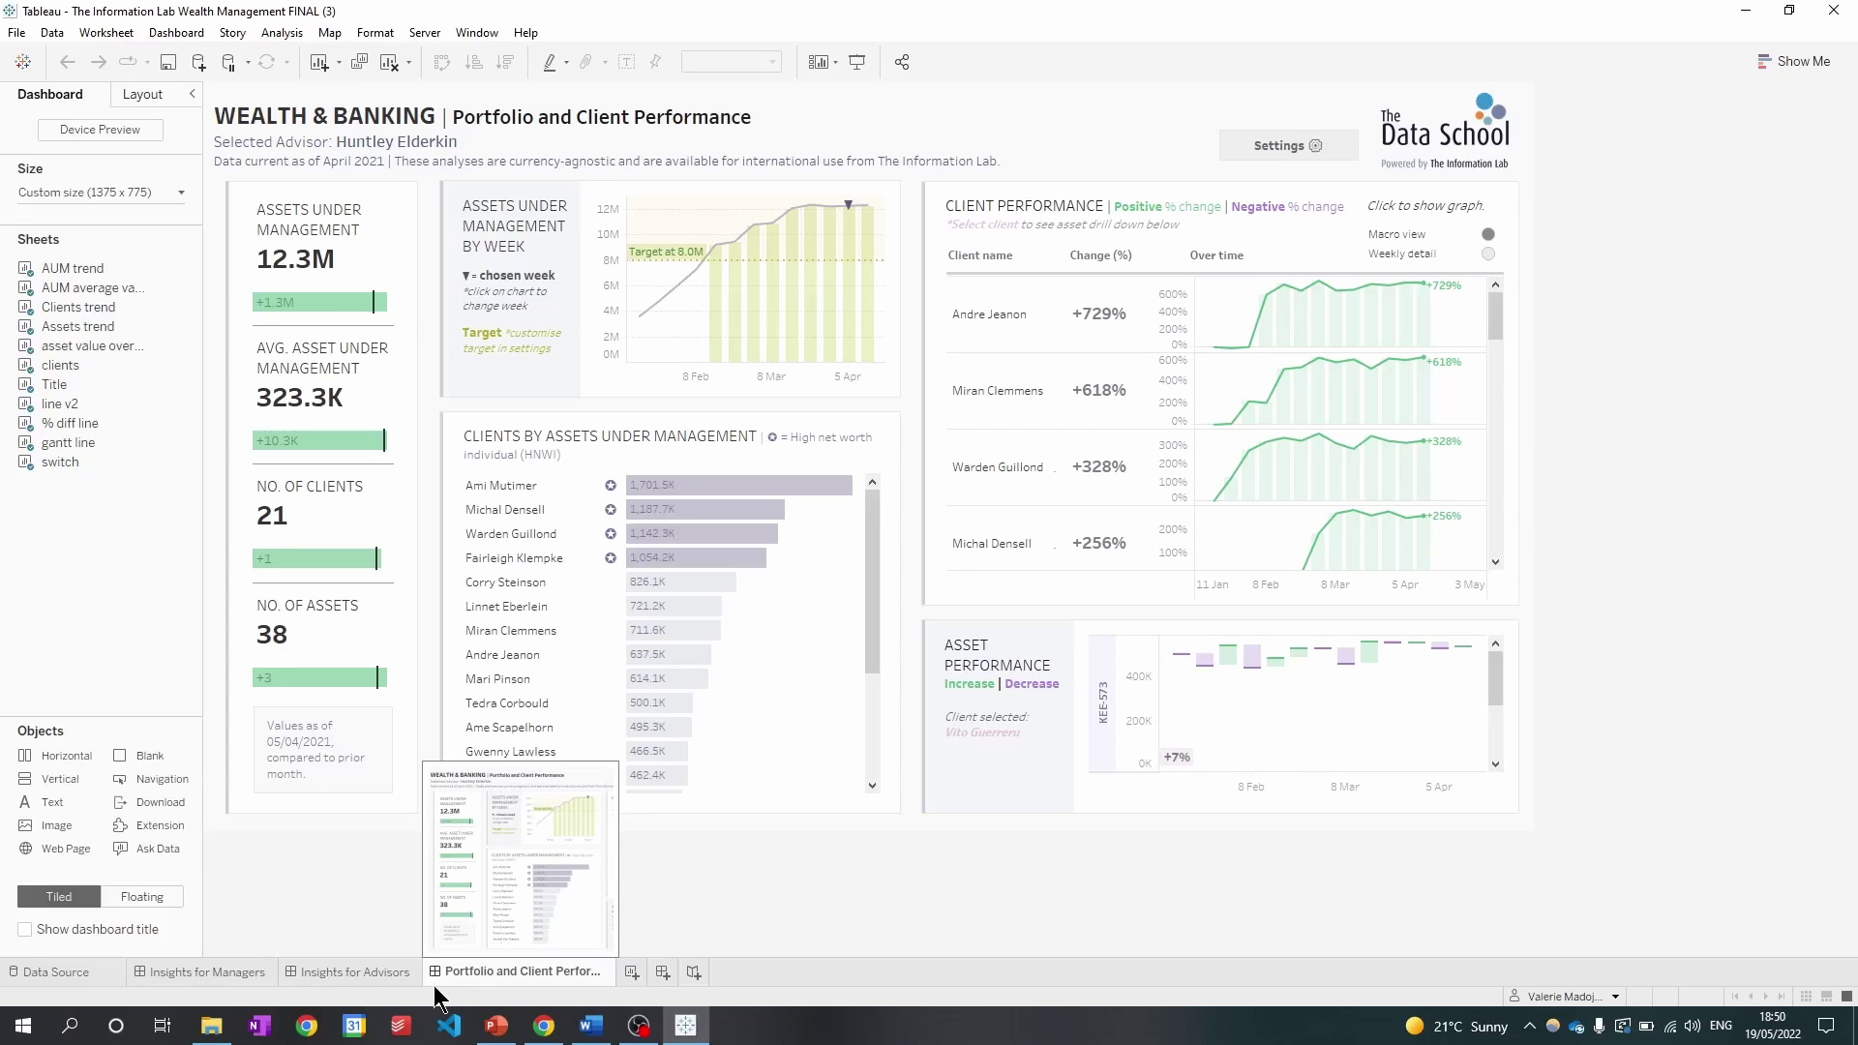
click(367, 974)
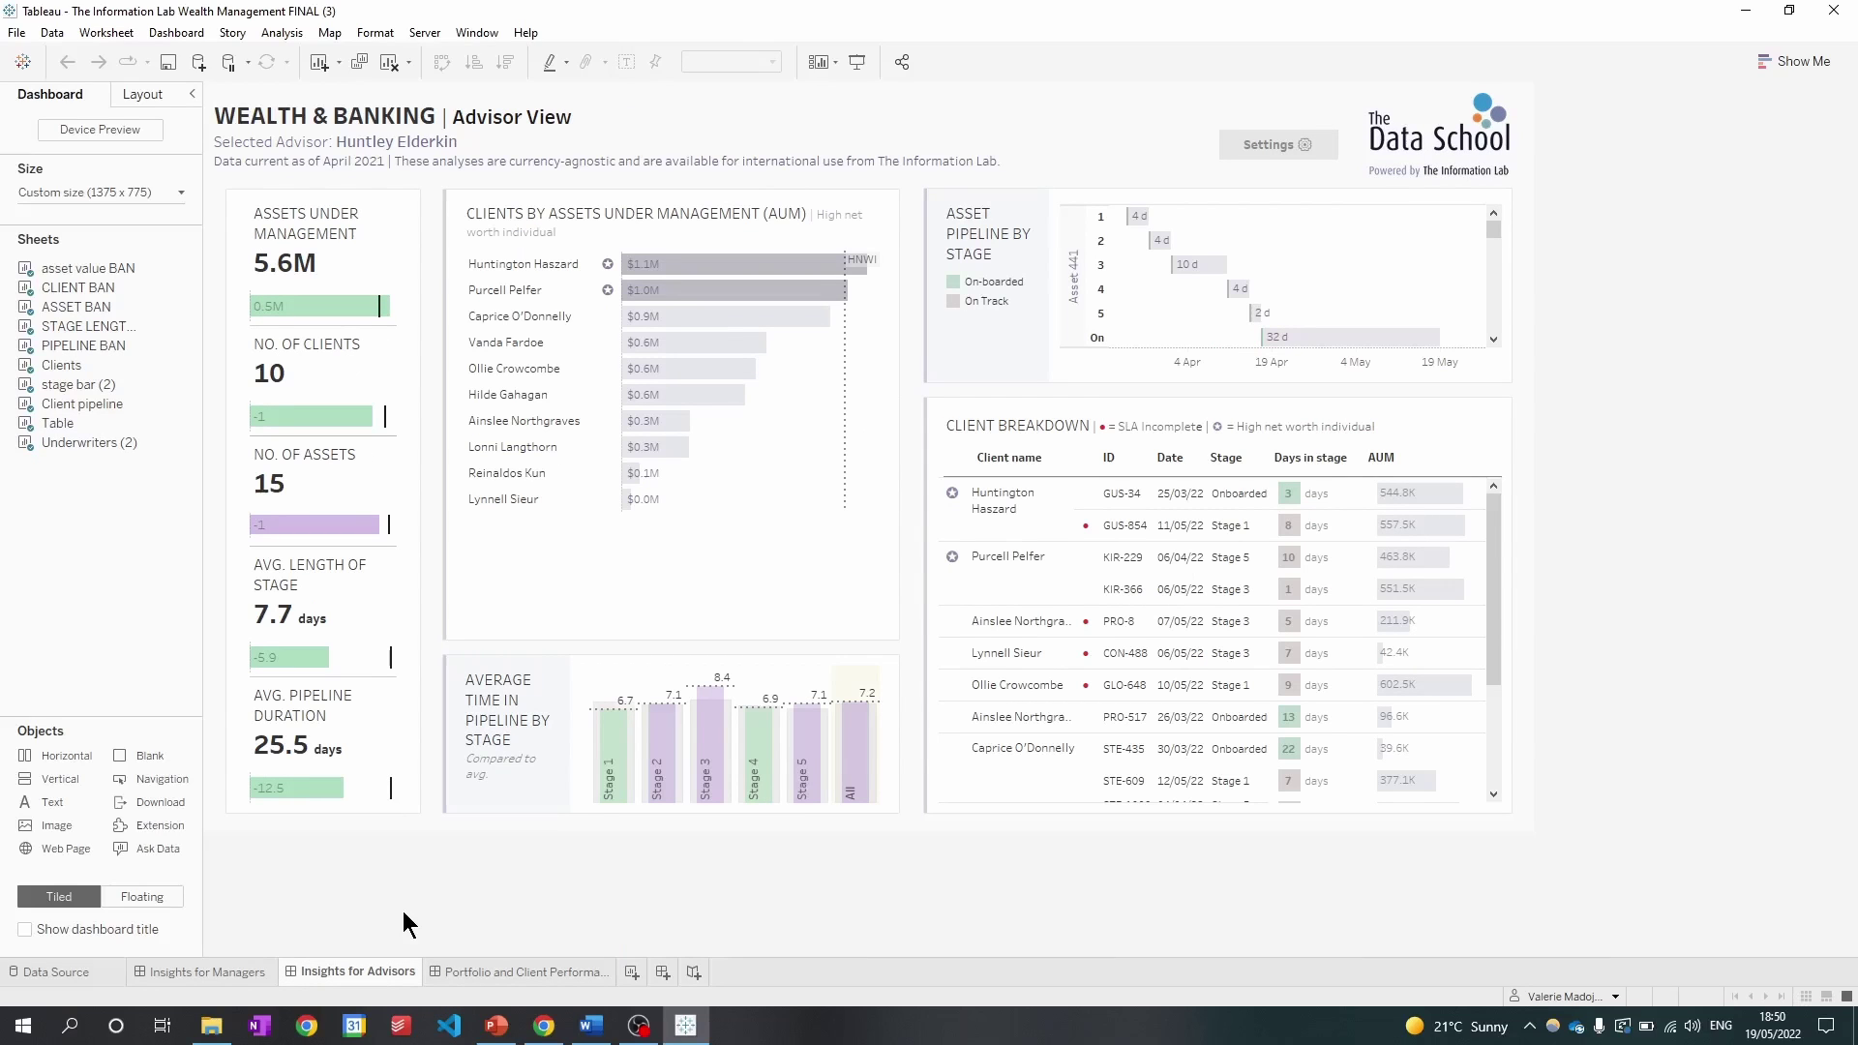
click(571, 602)
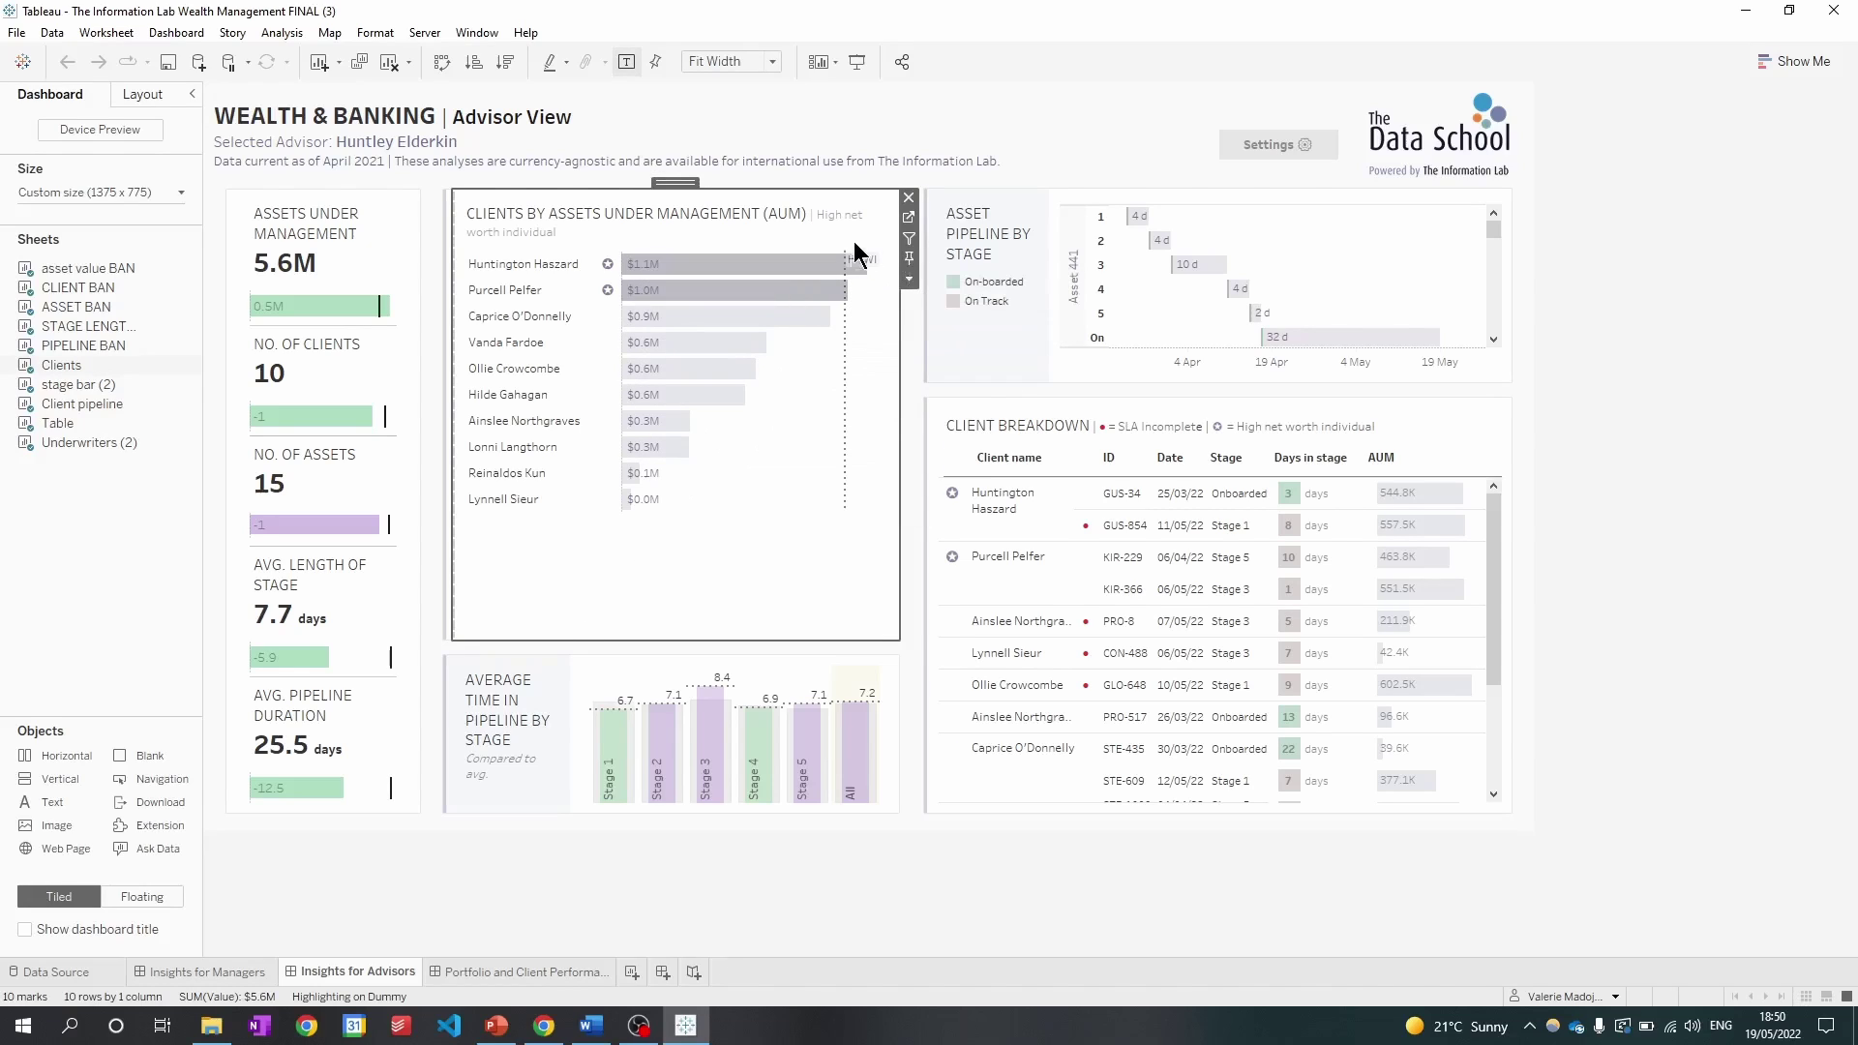
Go from the Clients by AUM chart to its Clients worksheet showing SUM(Value) per client.
click(908, 220)
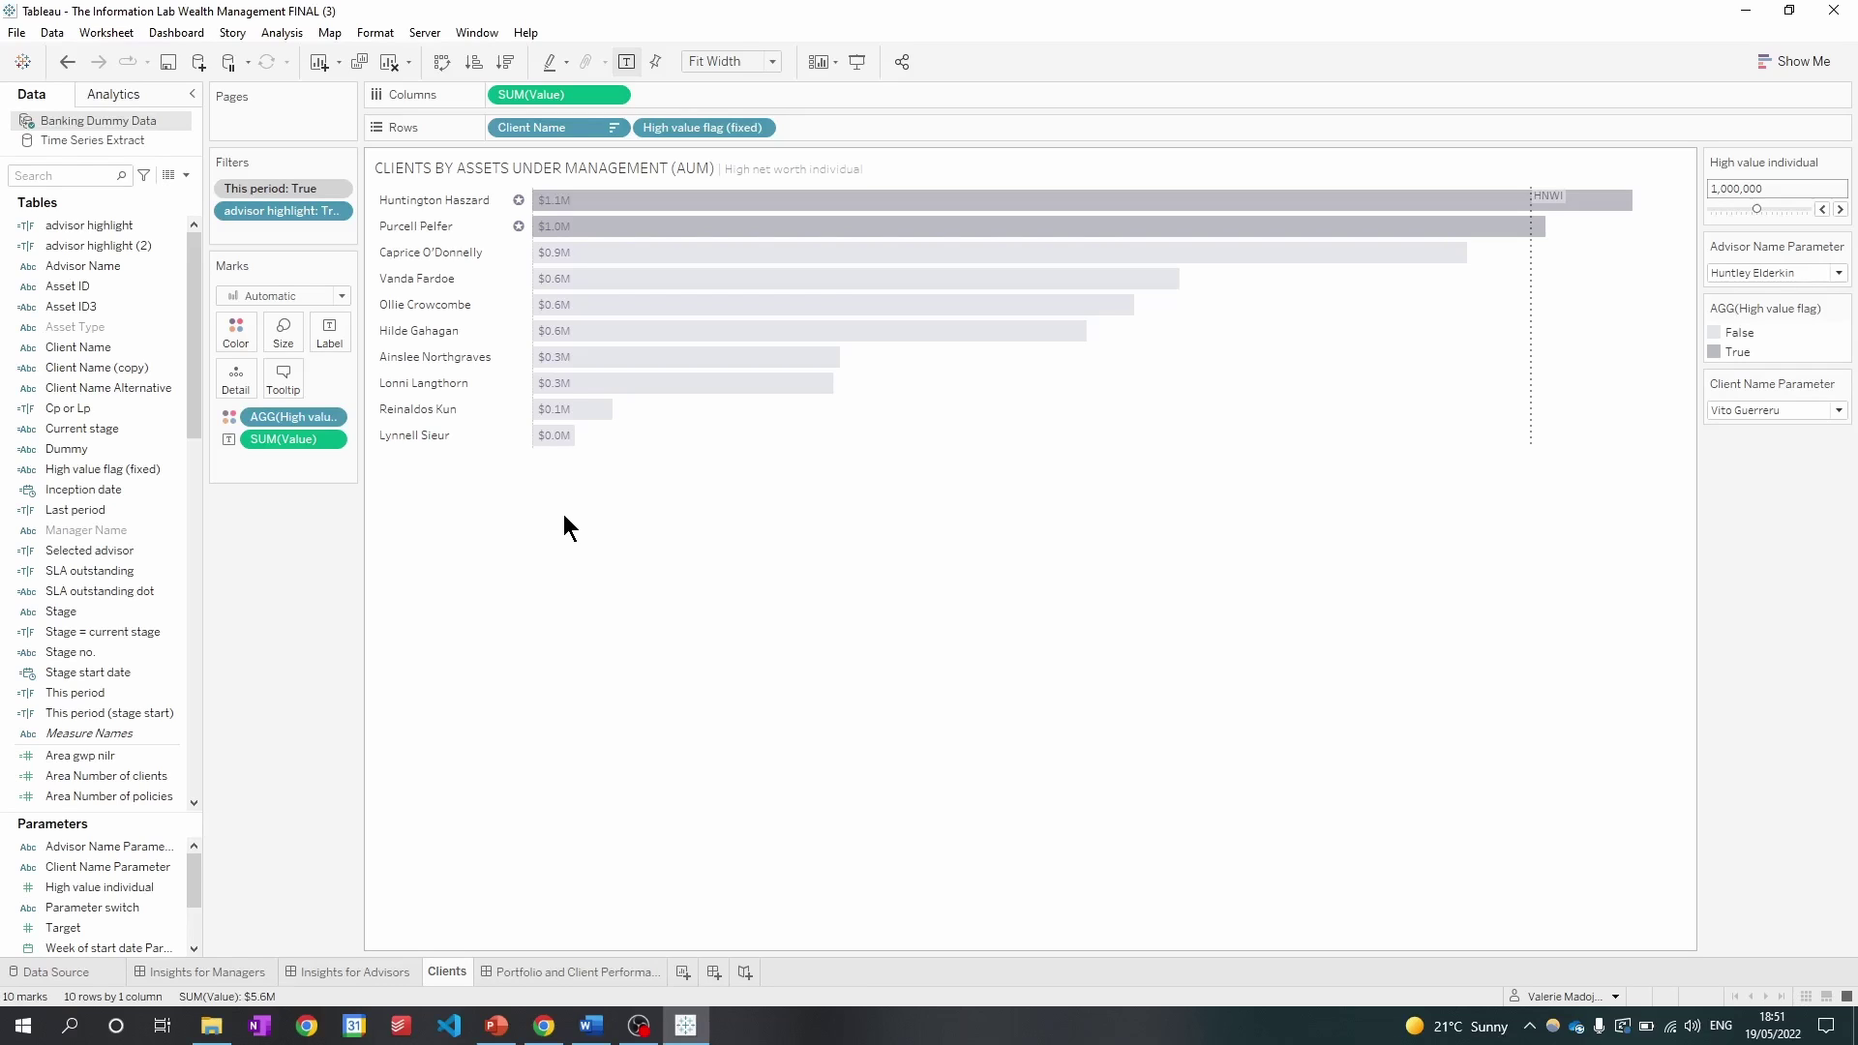
click(147, 126)
click(588, 102)
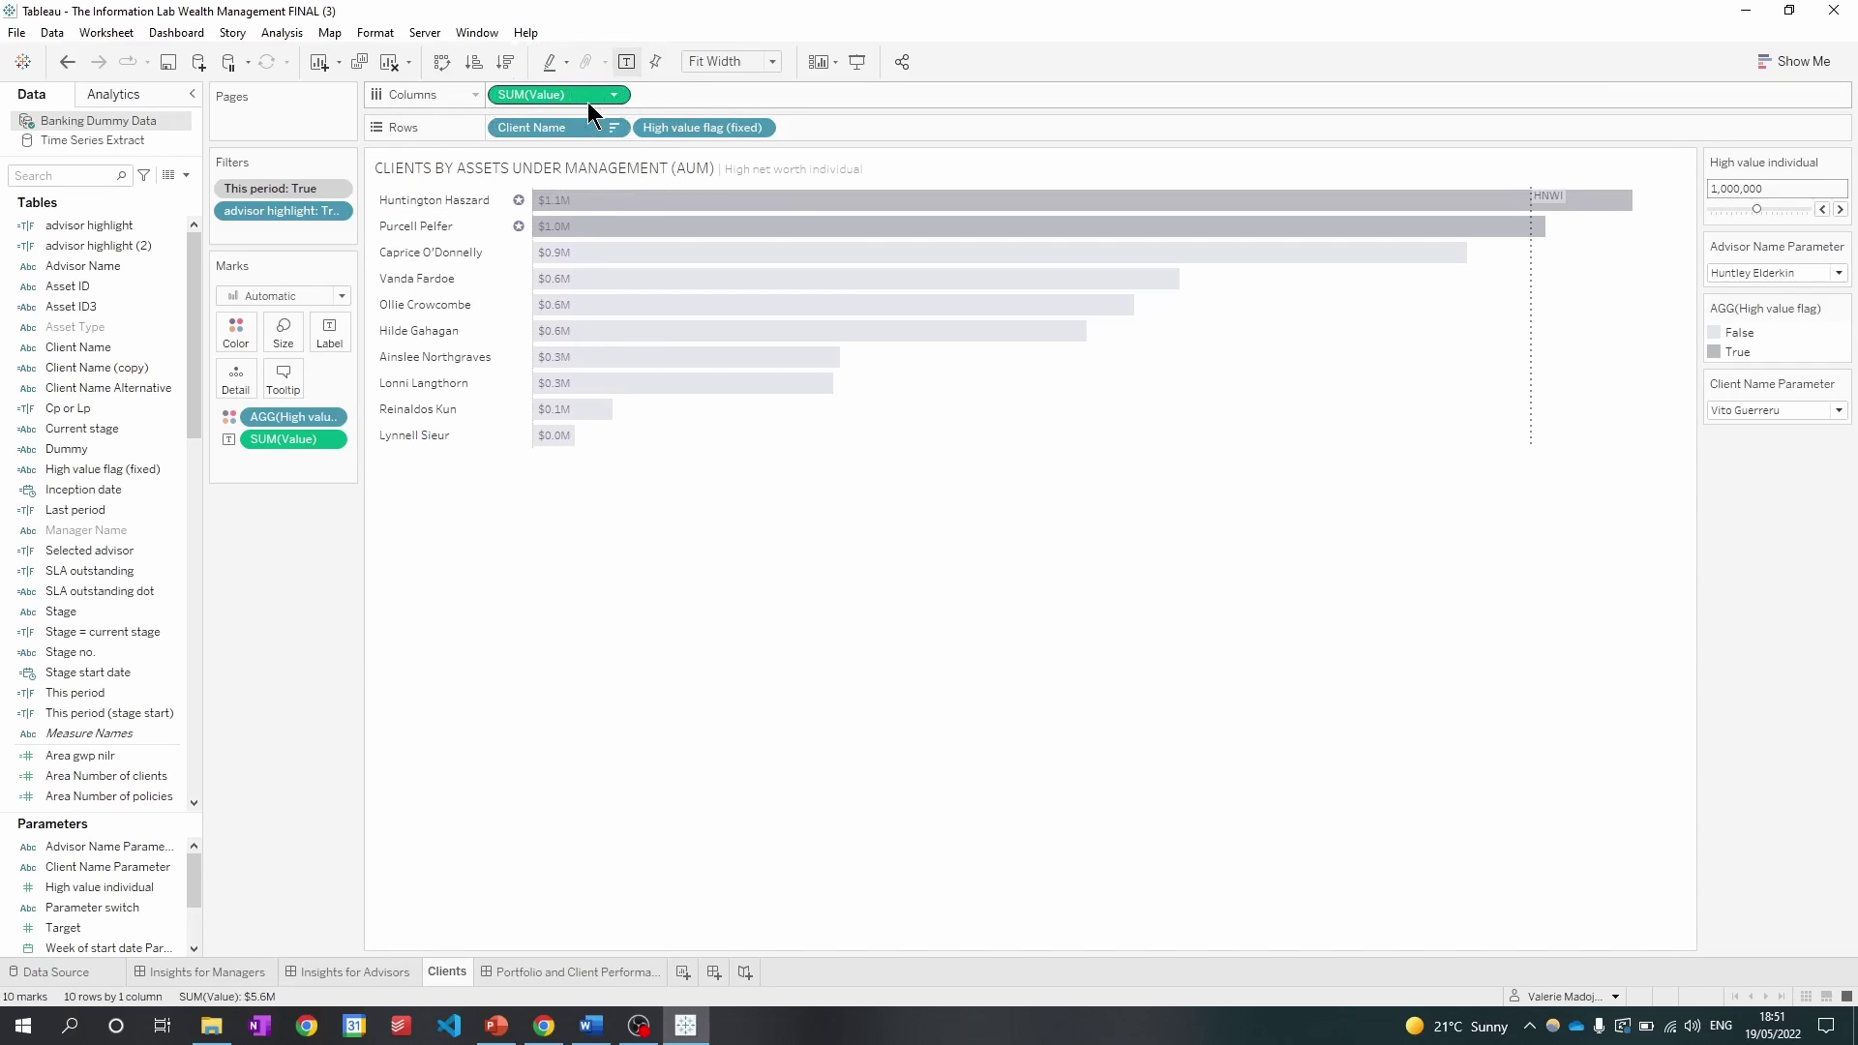
Find the Value field and change its formula to {FIXED [Asset ID]:MIN([Asset Value])}.
click(98, 177)
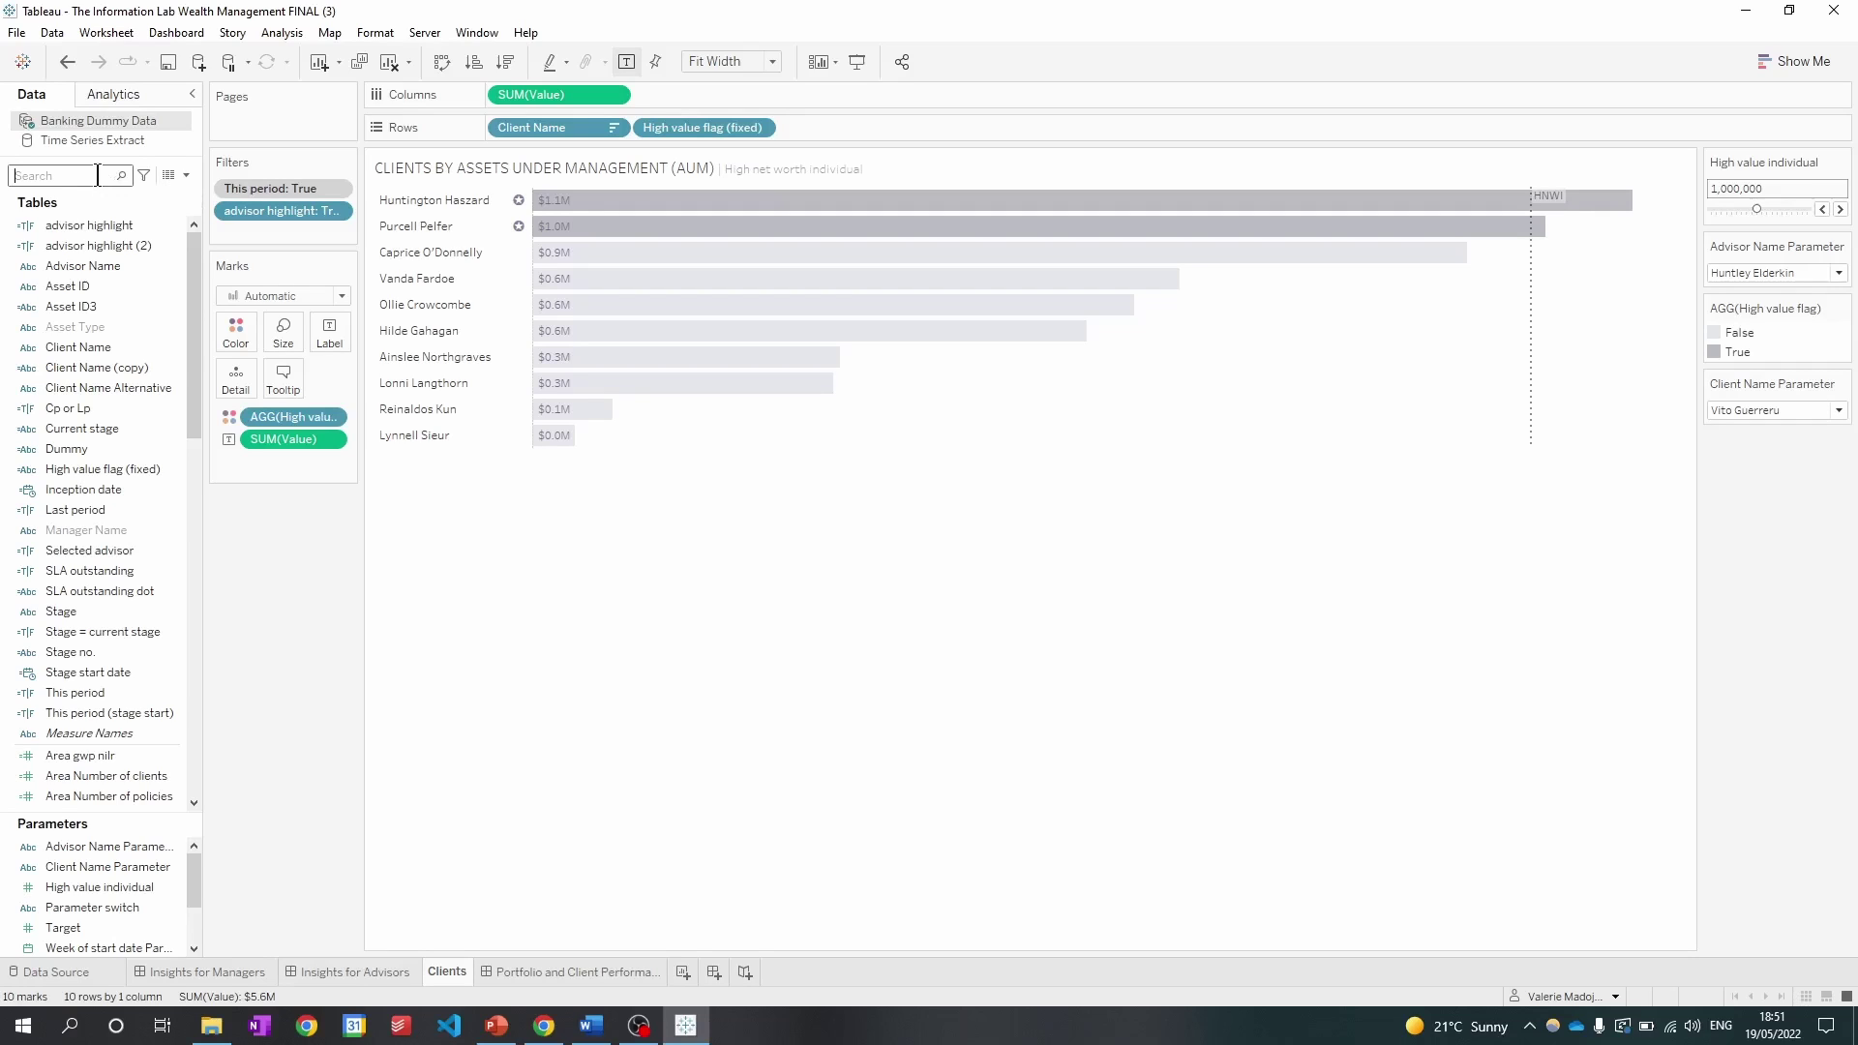
text(value)
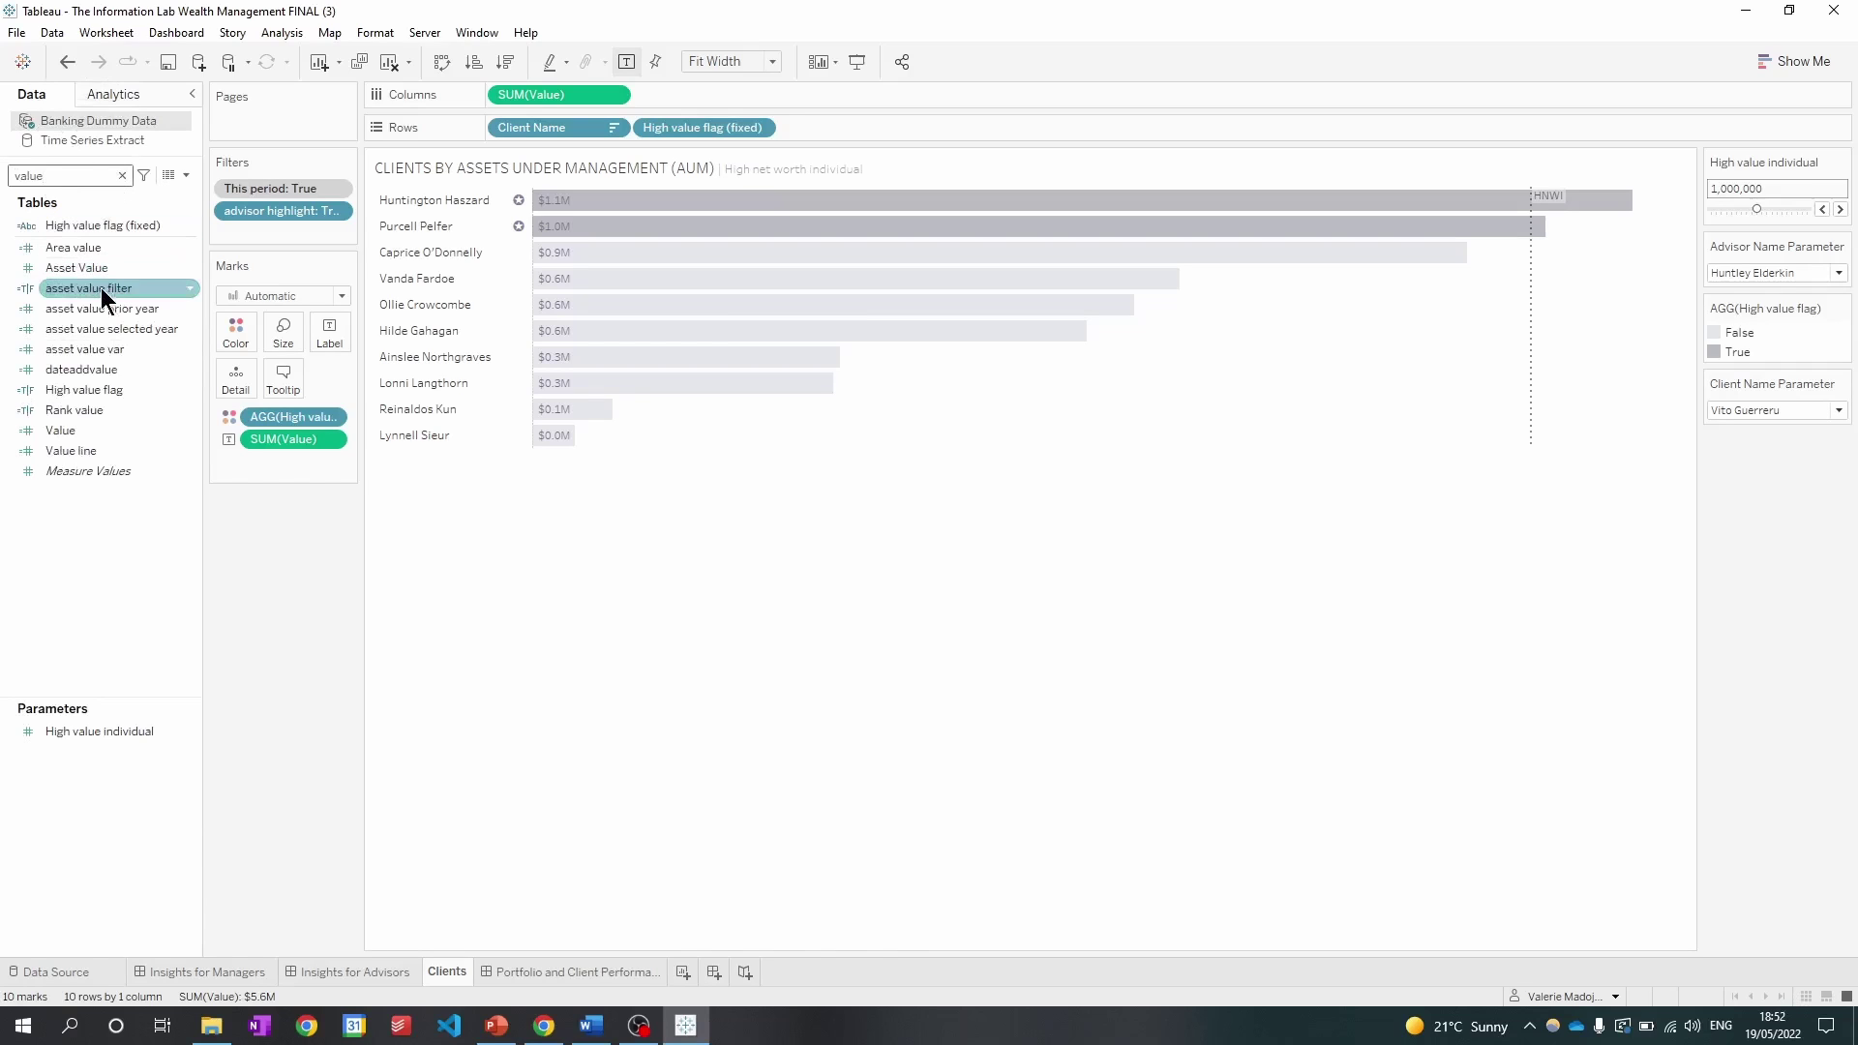
right_click(102, 431)
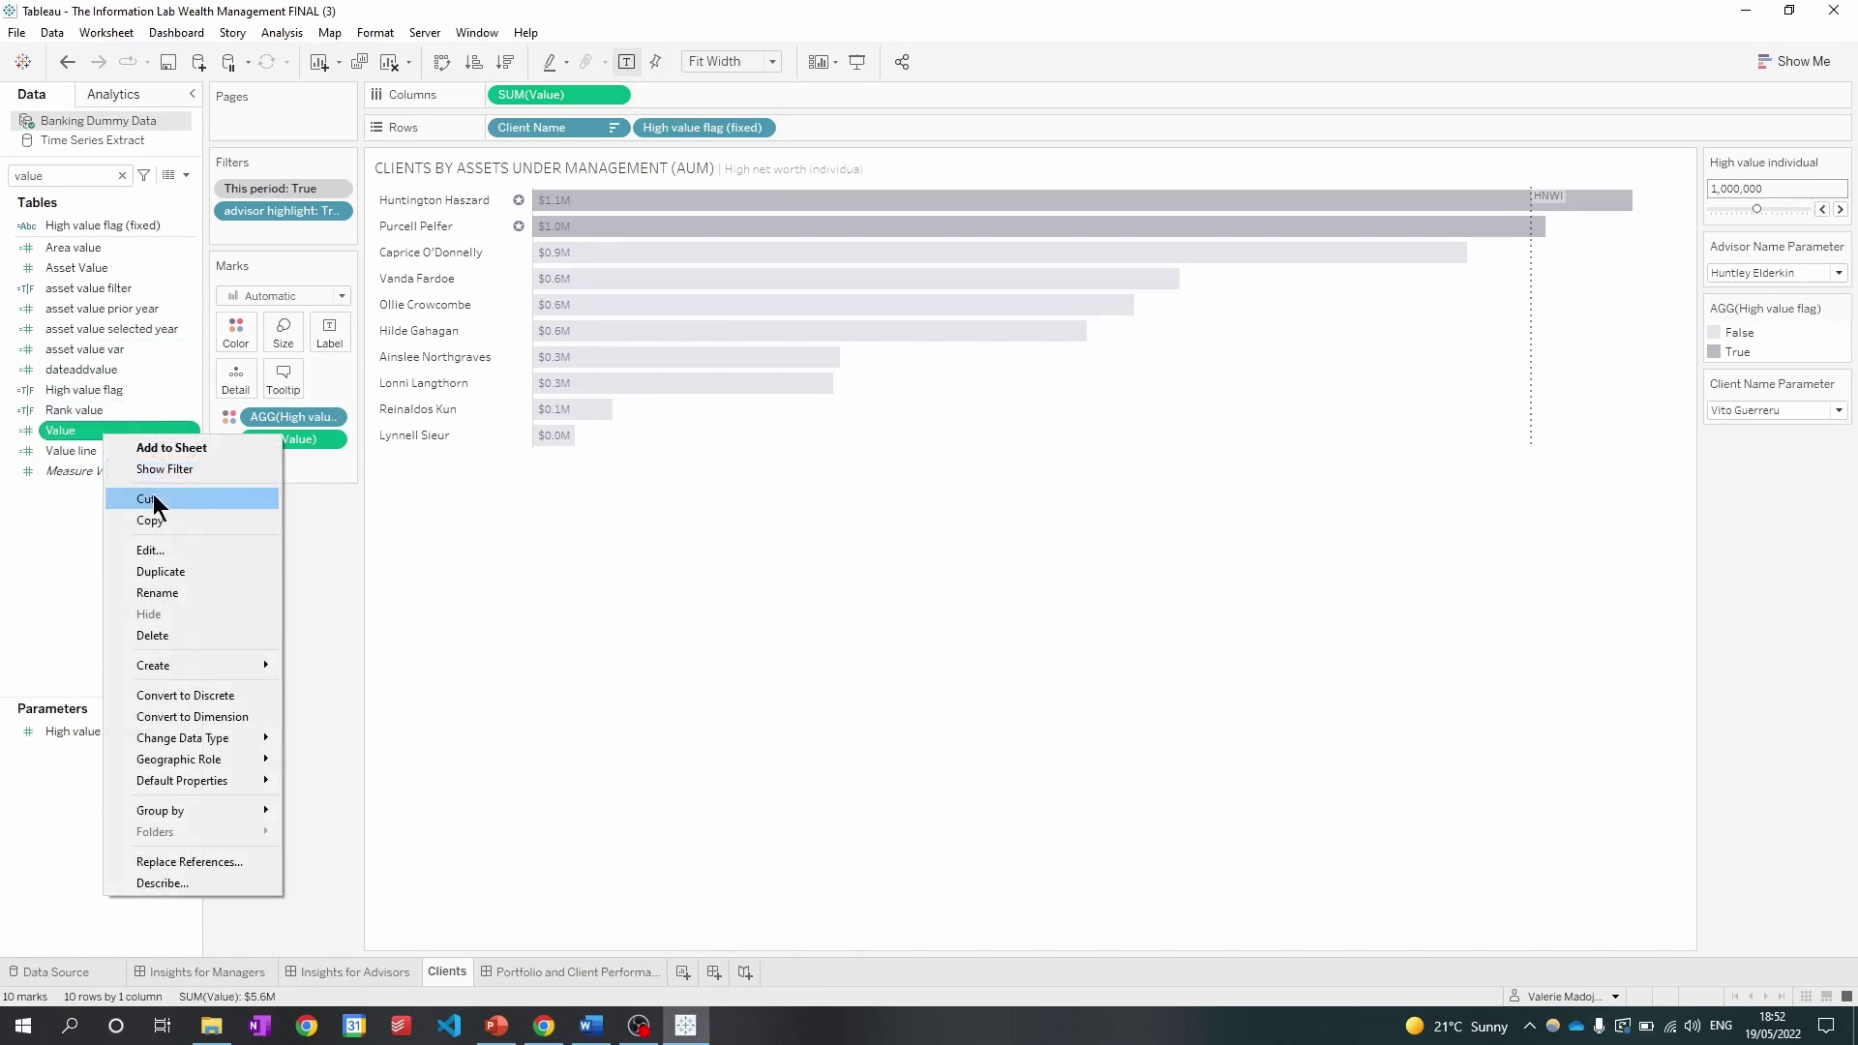
click(165, 542)
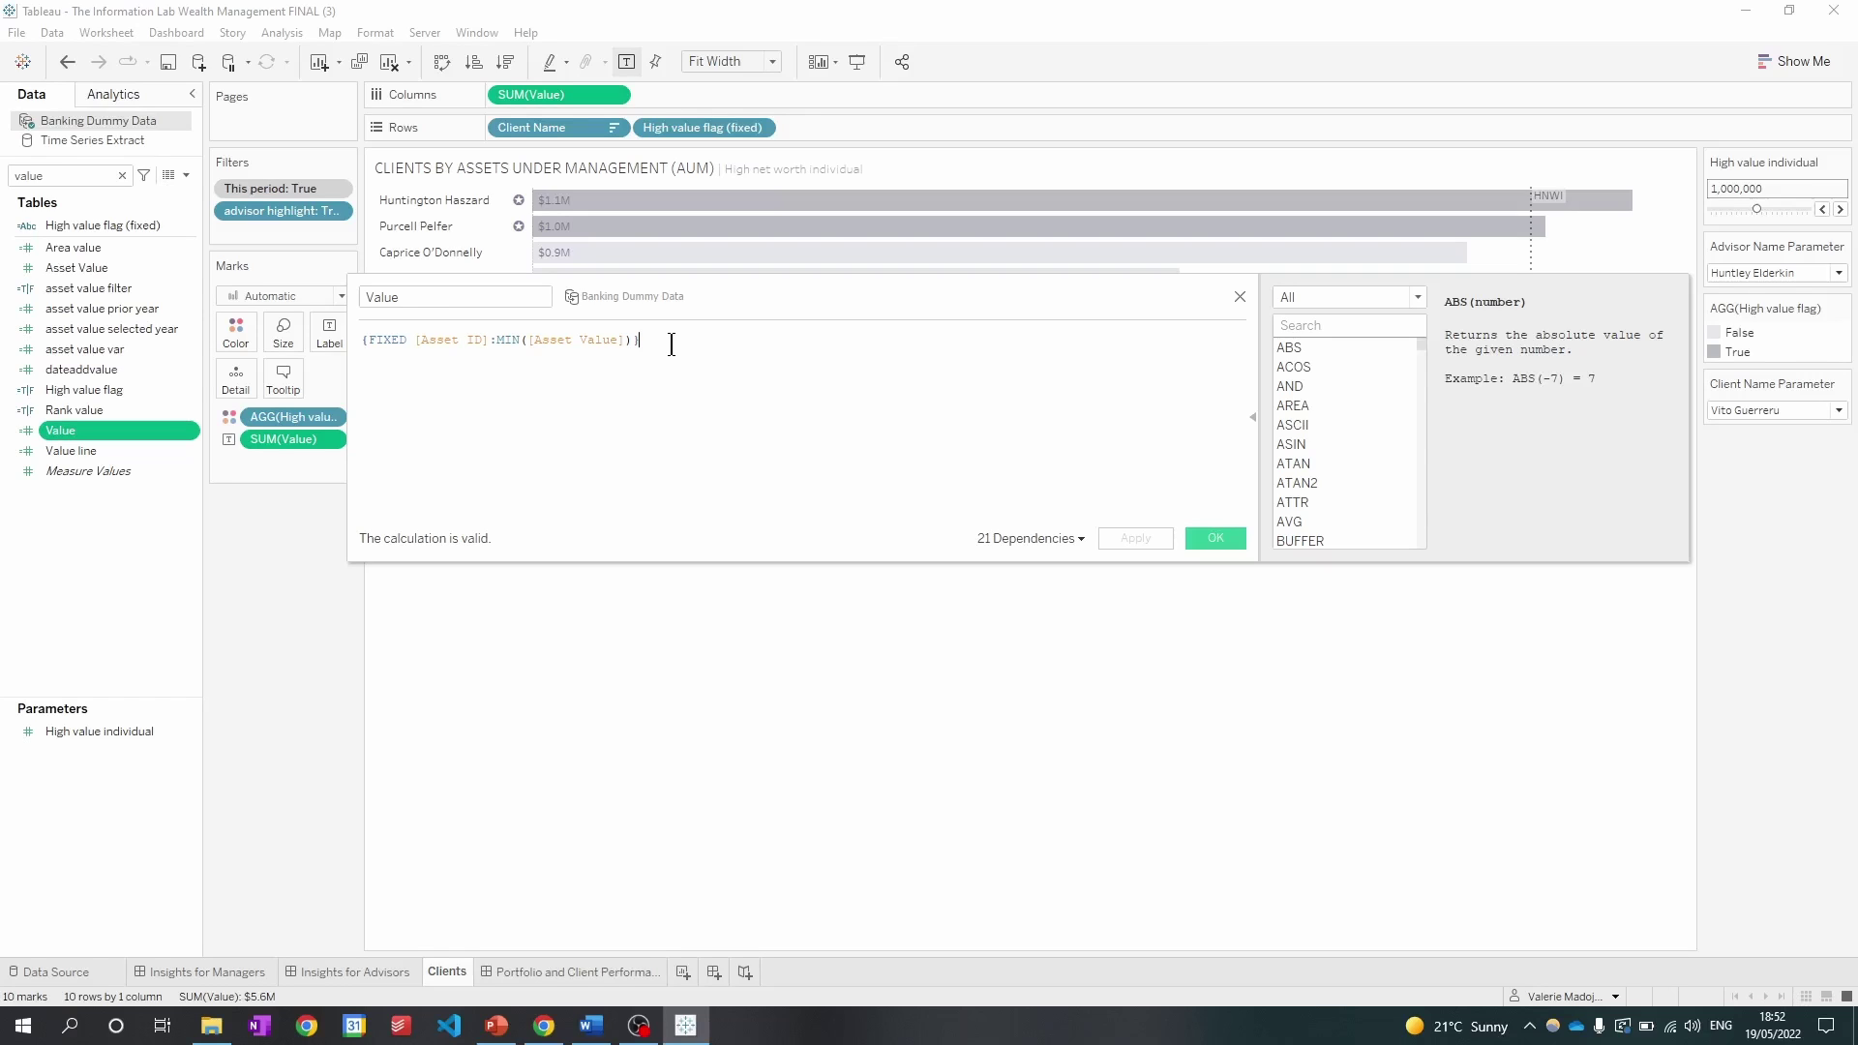
click(1211, 538)
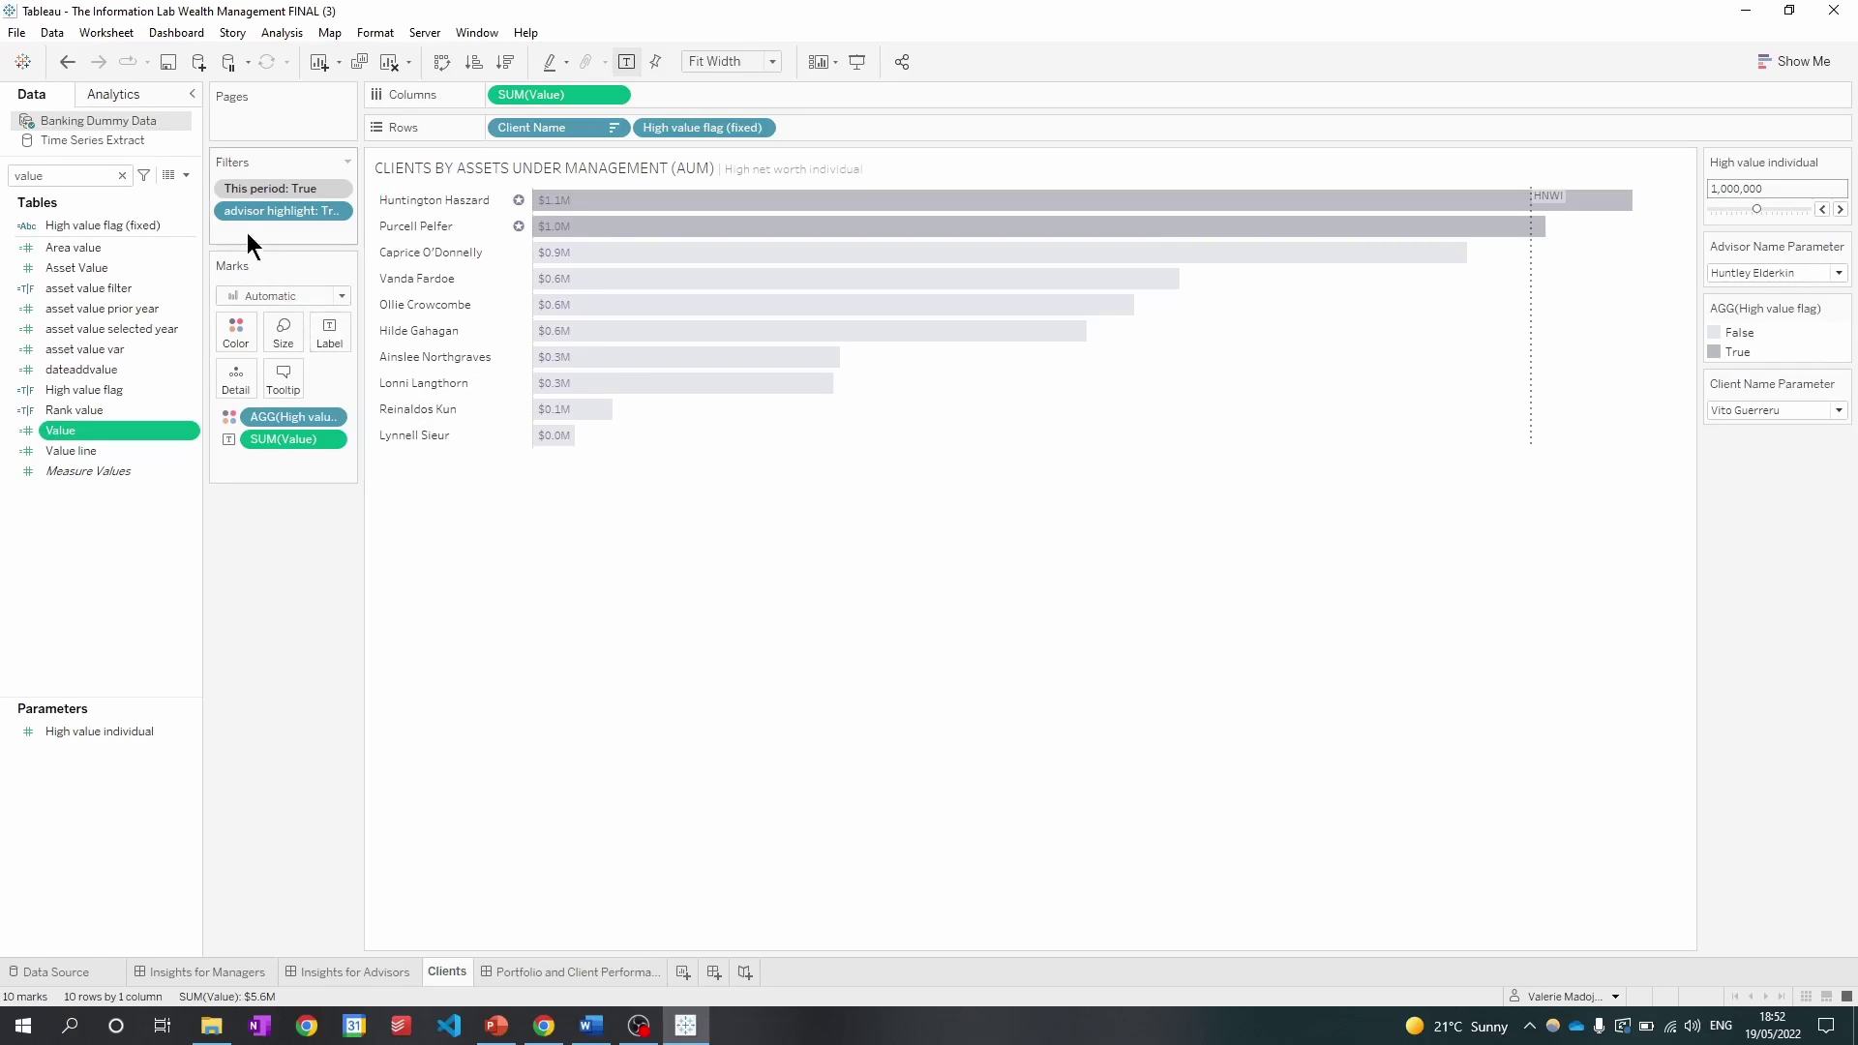
right_click(145, 118)
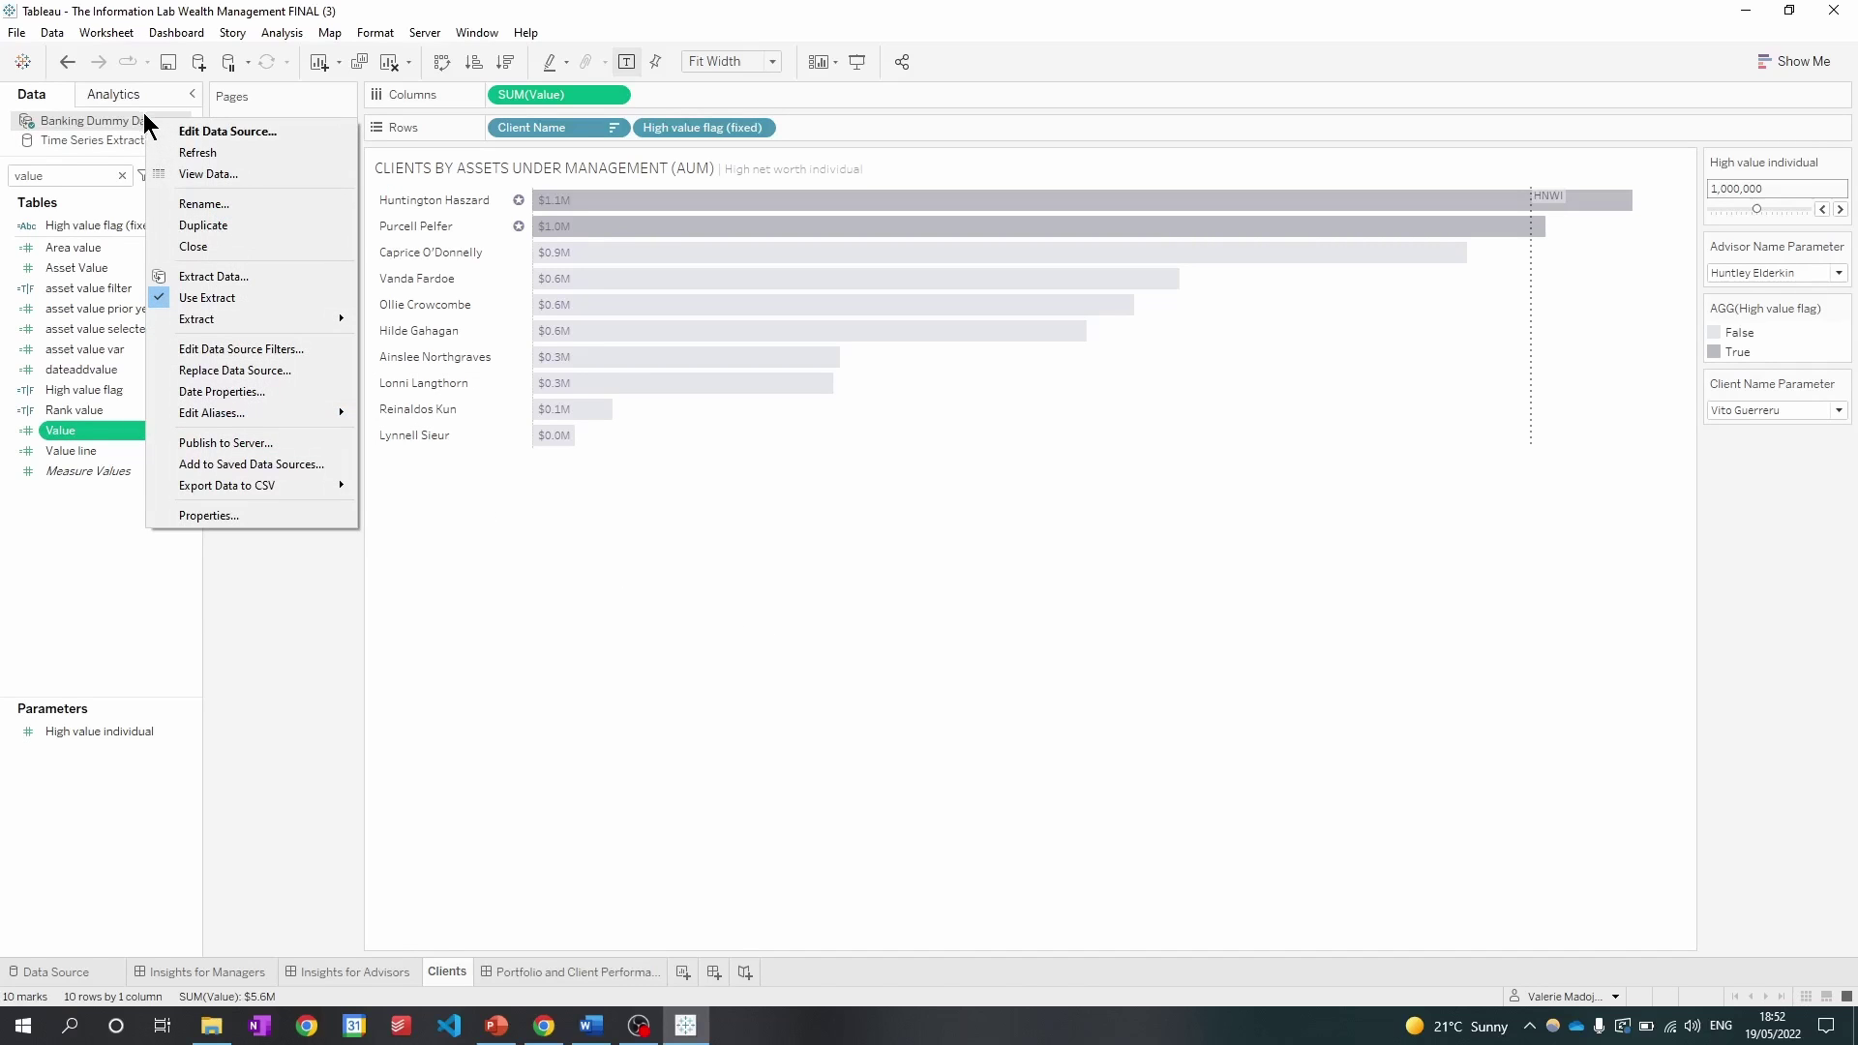
click(199, 170)
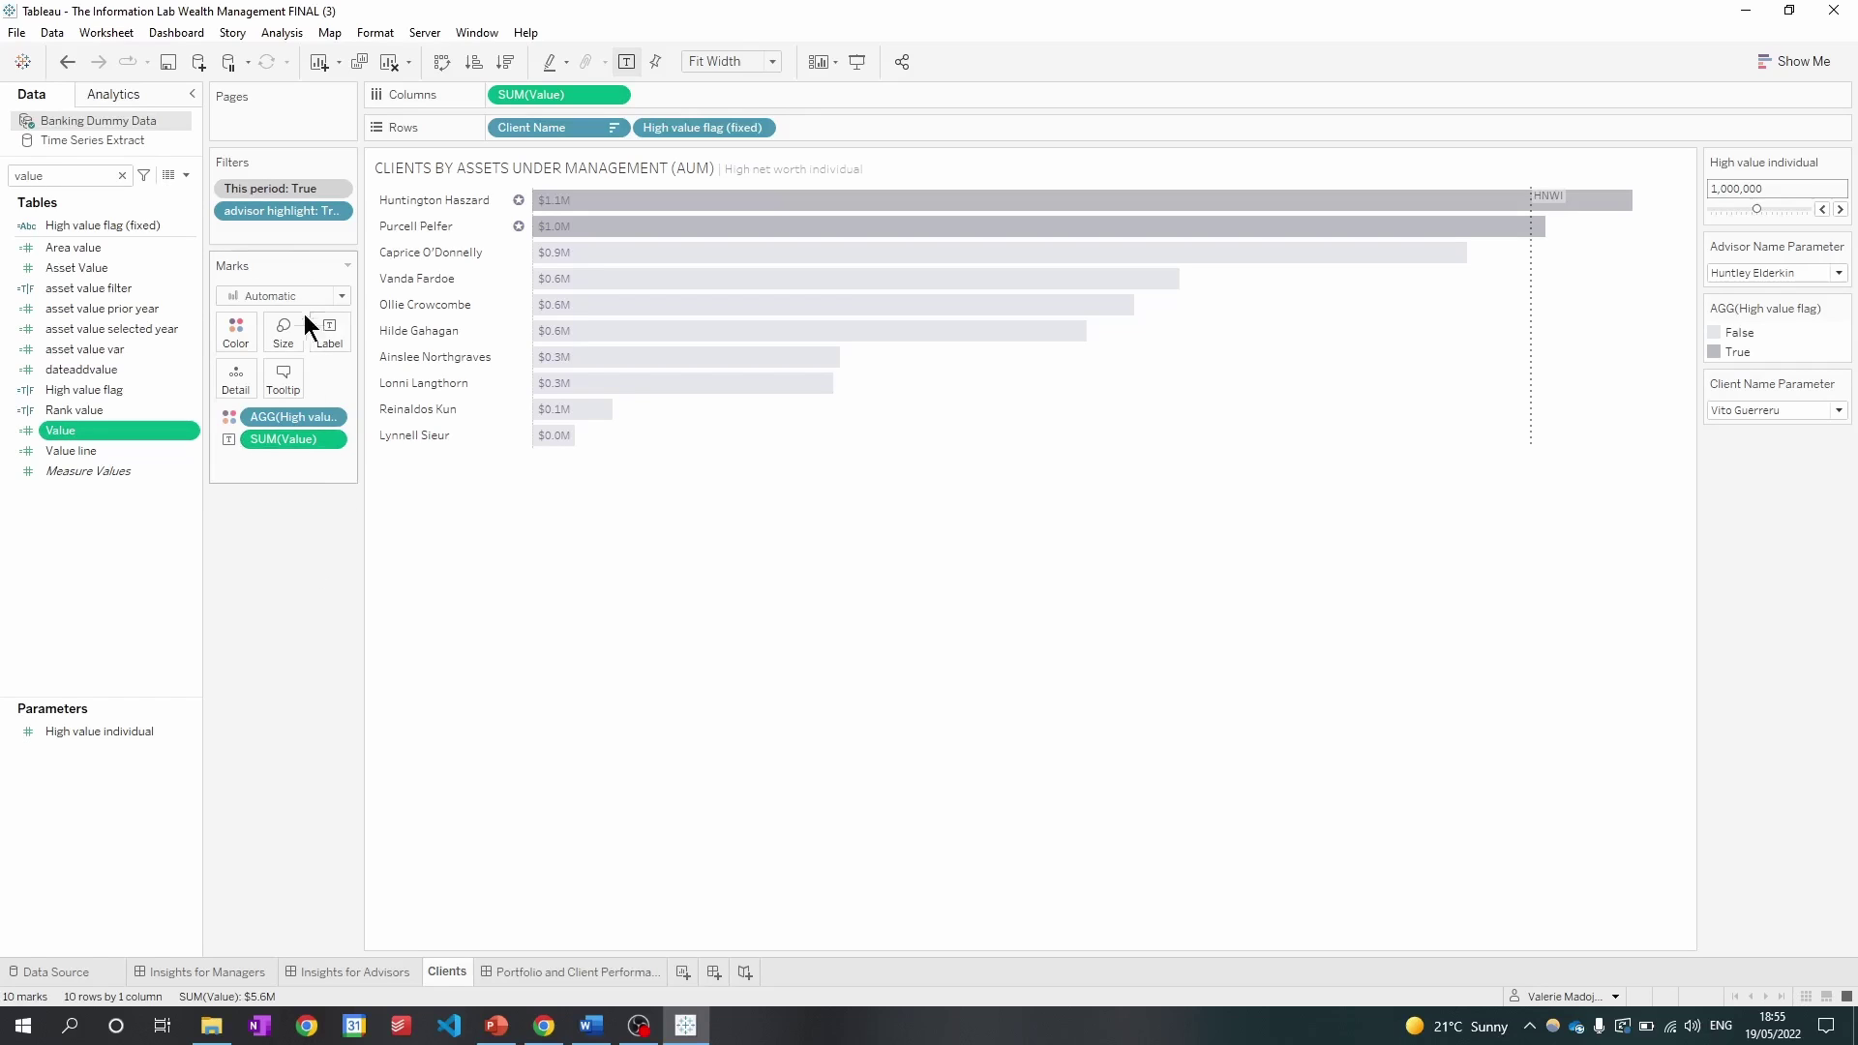
Add the Wealth Datasource extract from the Tutorials folder as a new data source.
click(53, 33)
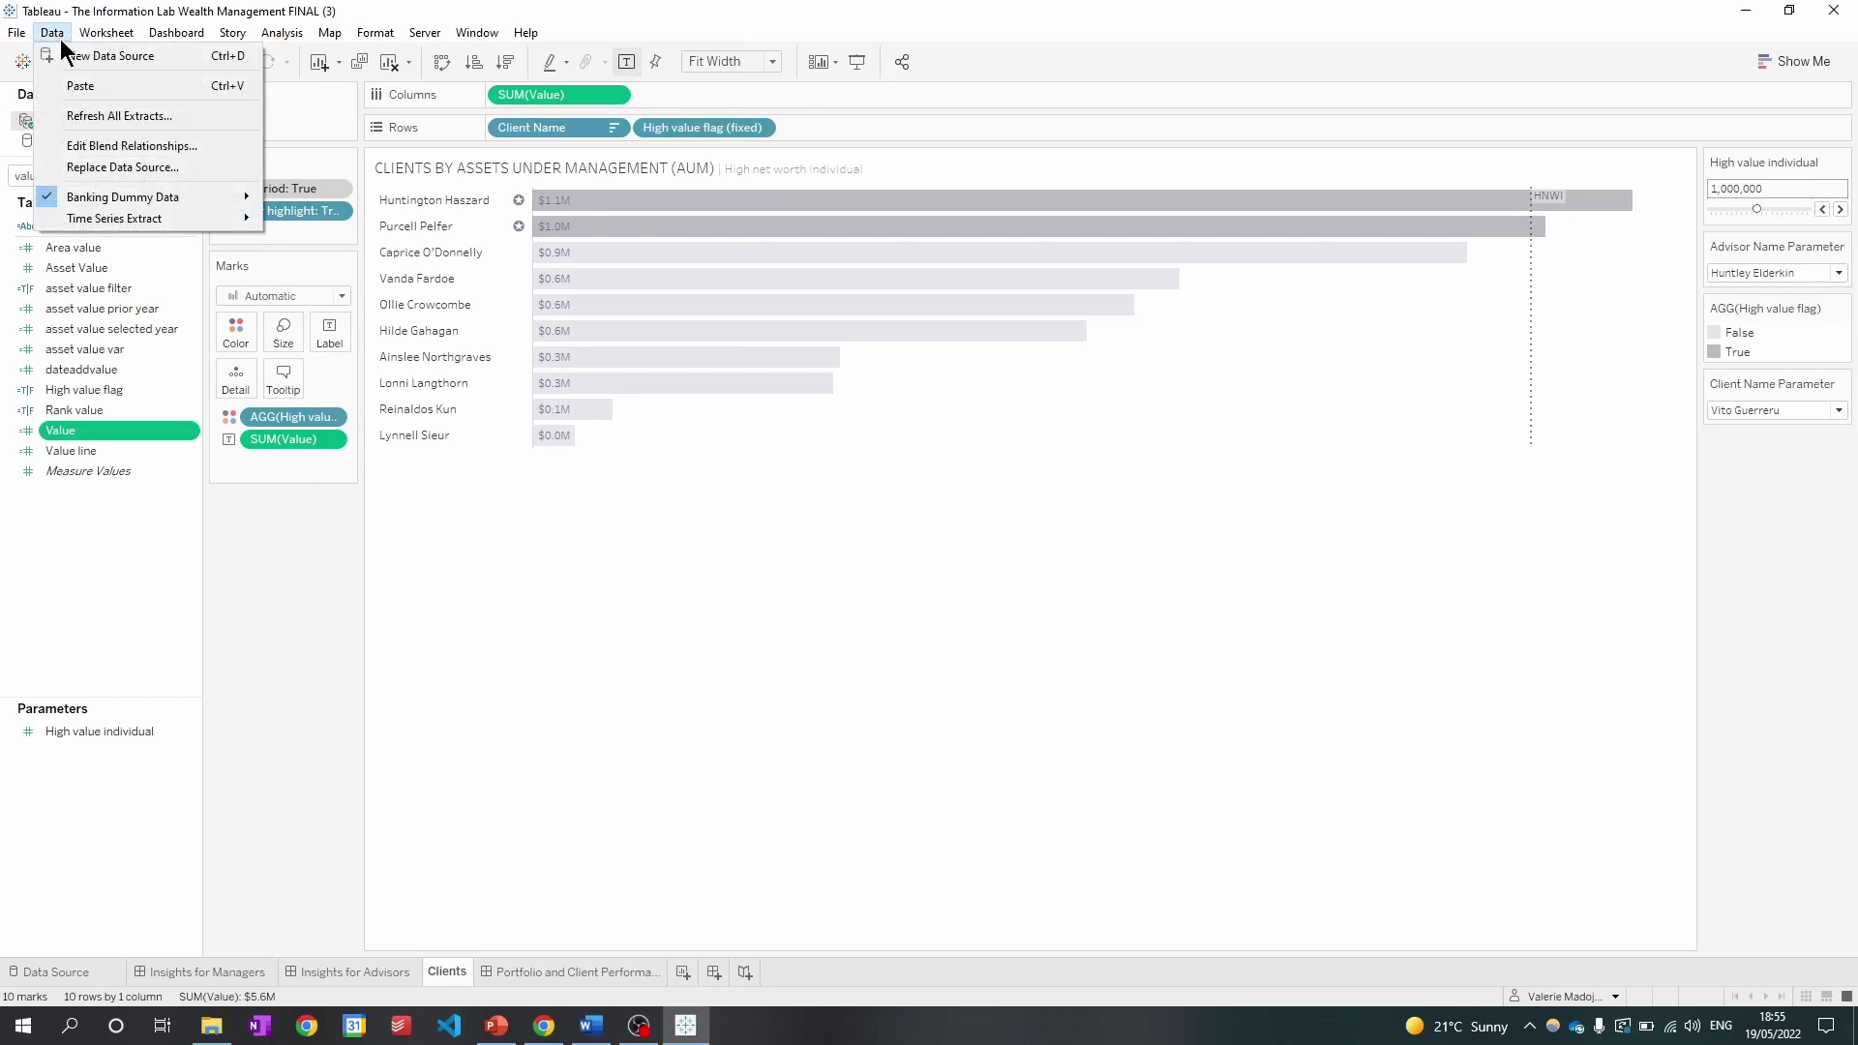
click(78, 57)
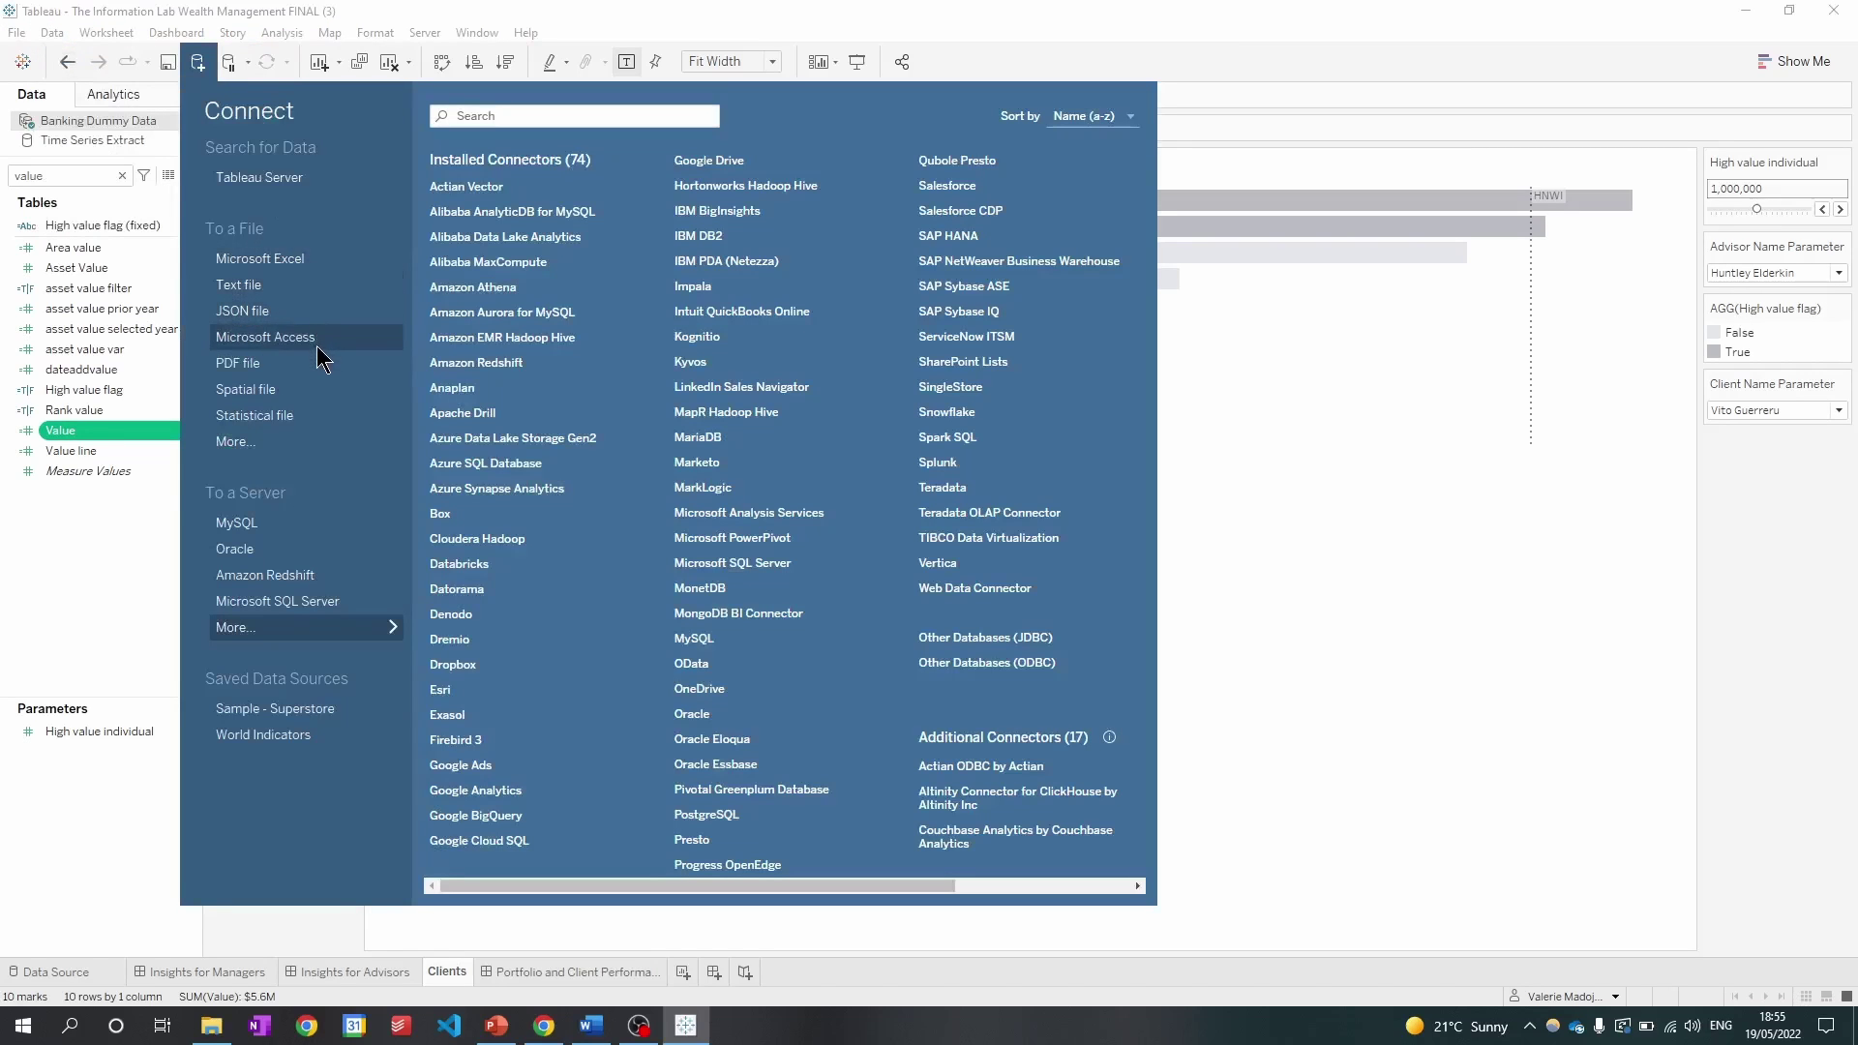
click(320, 442)
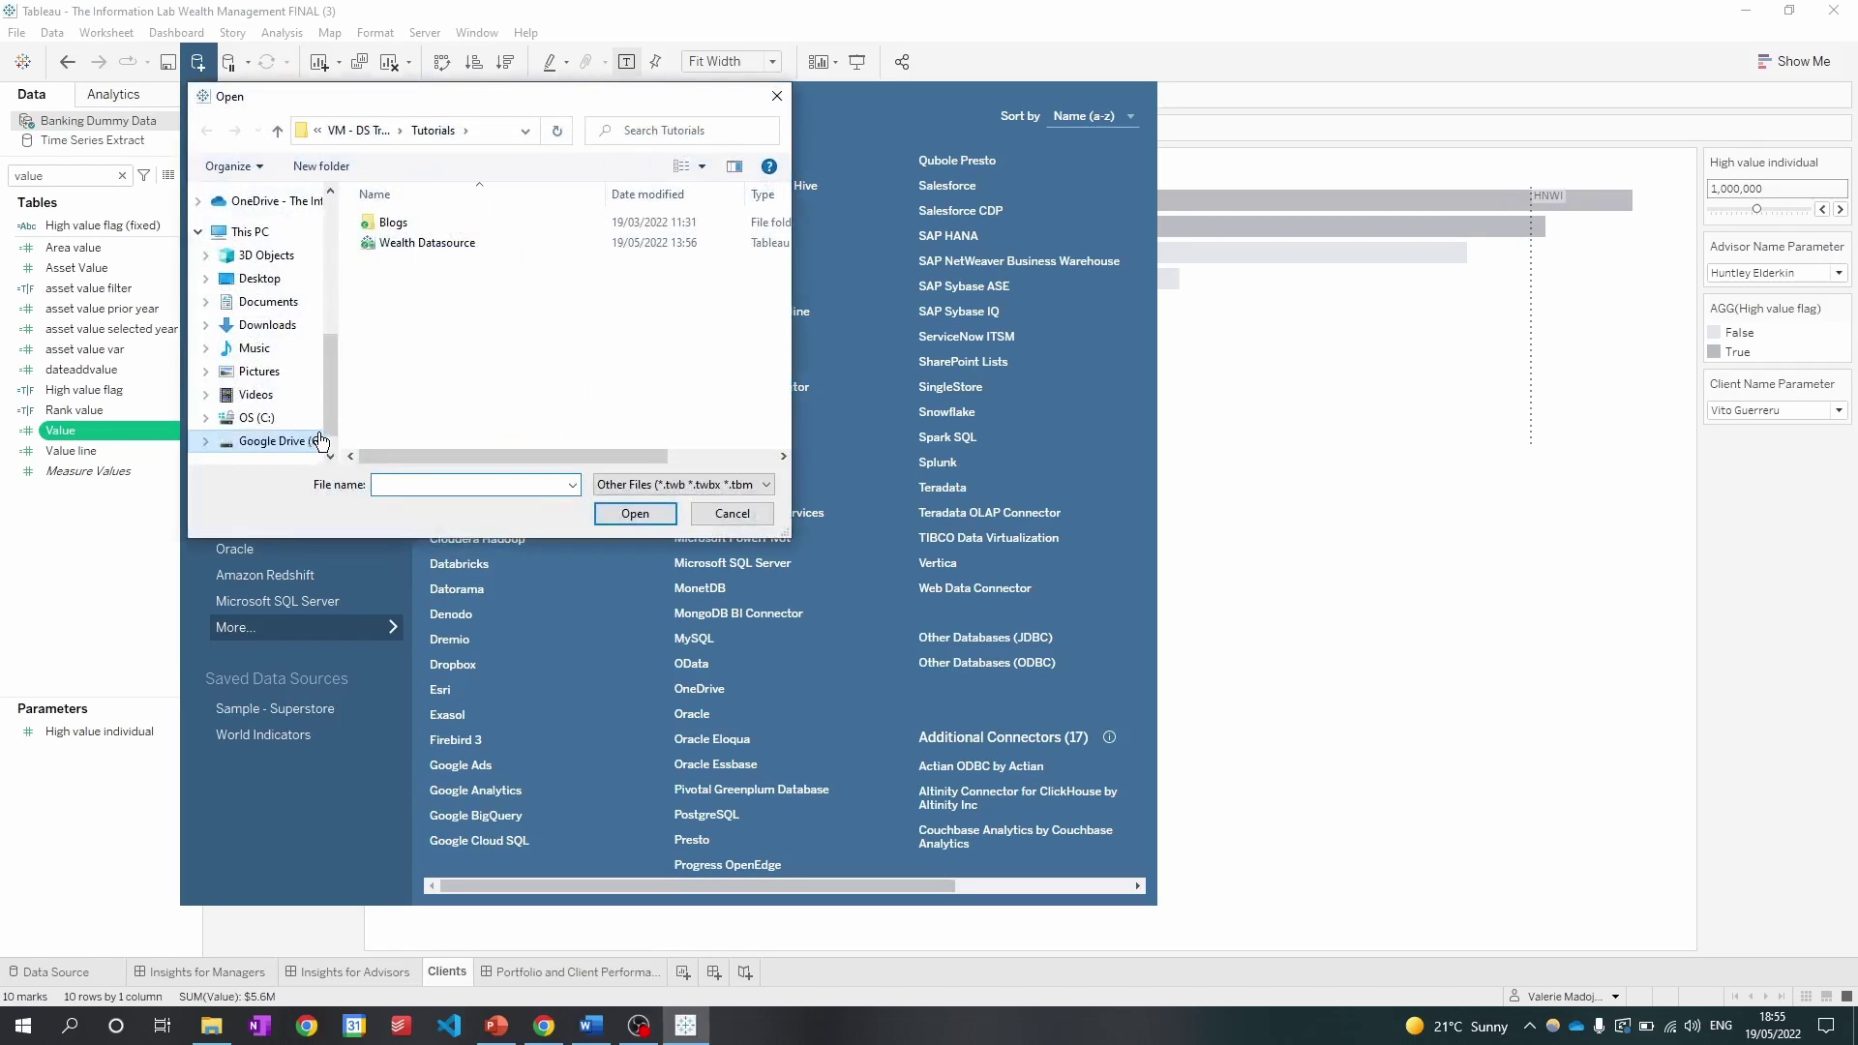
click(437, 246)
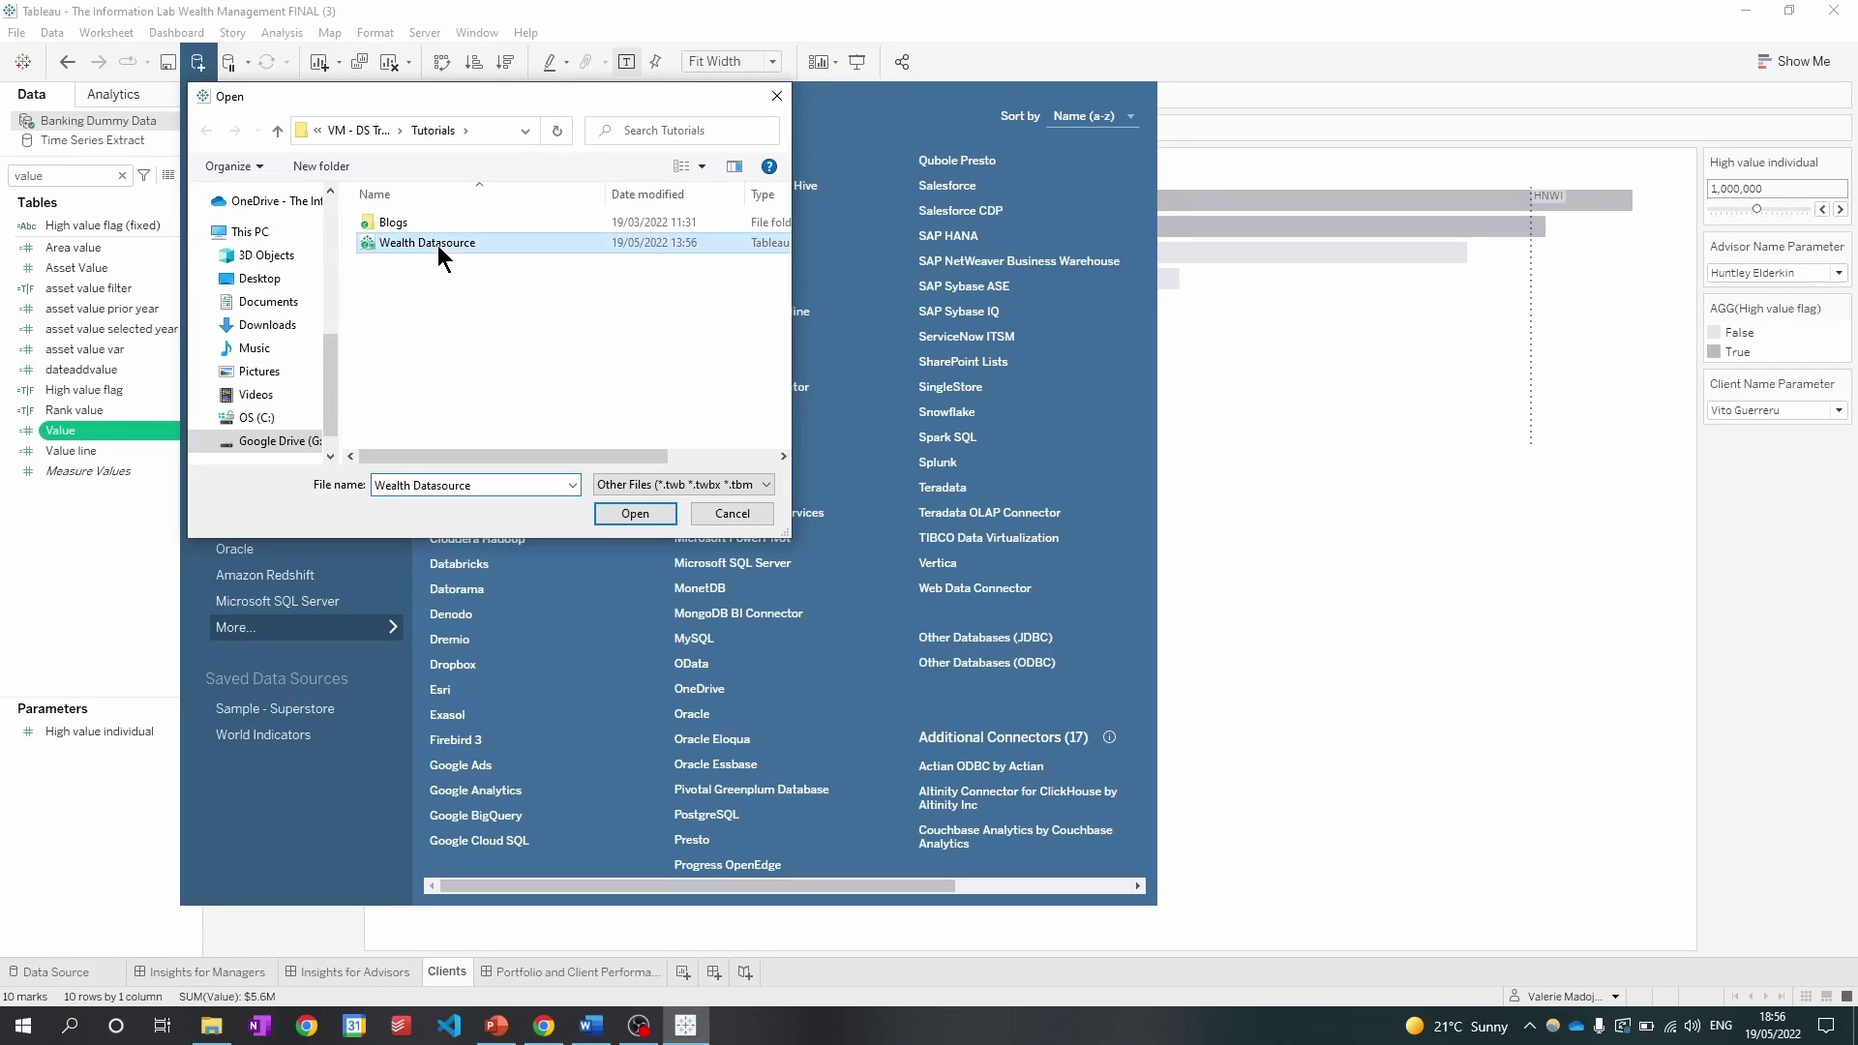
click(658, 518)
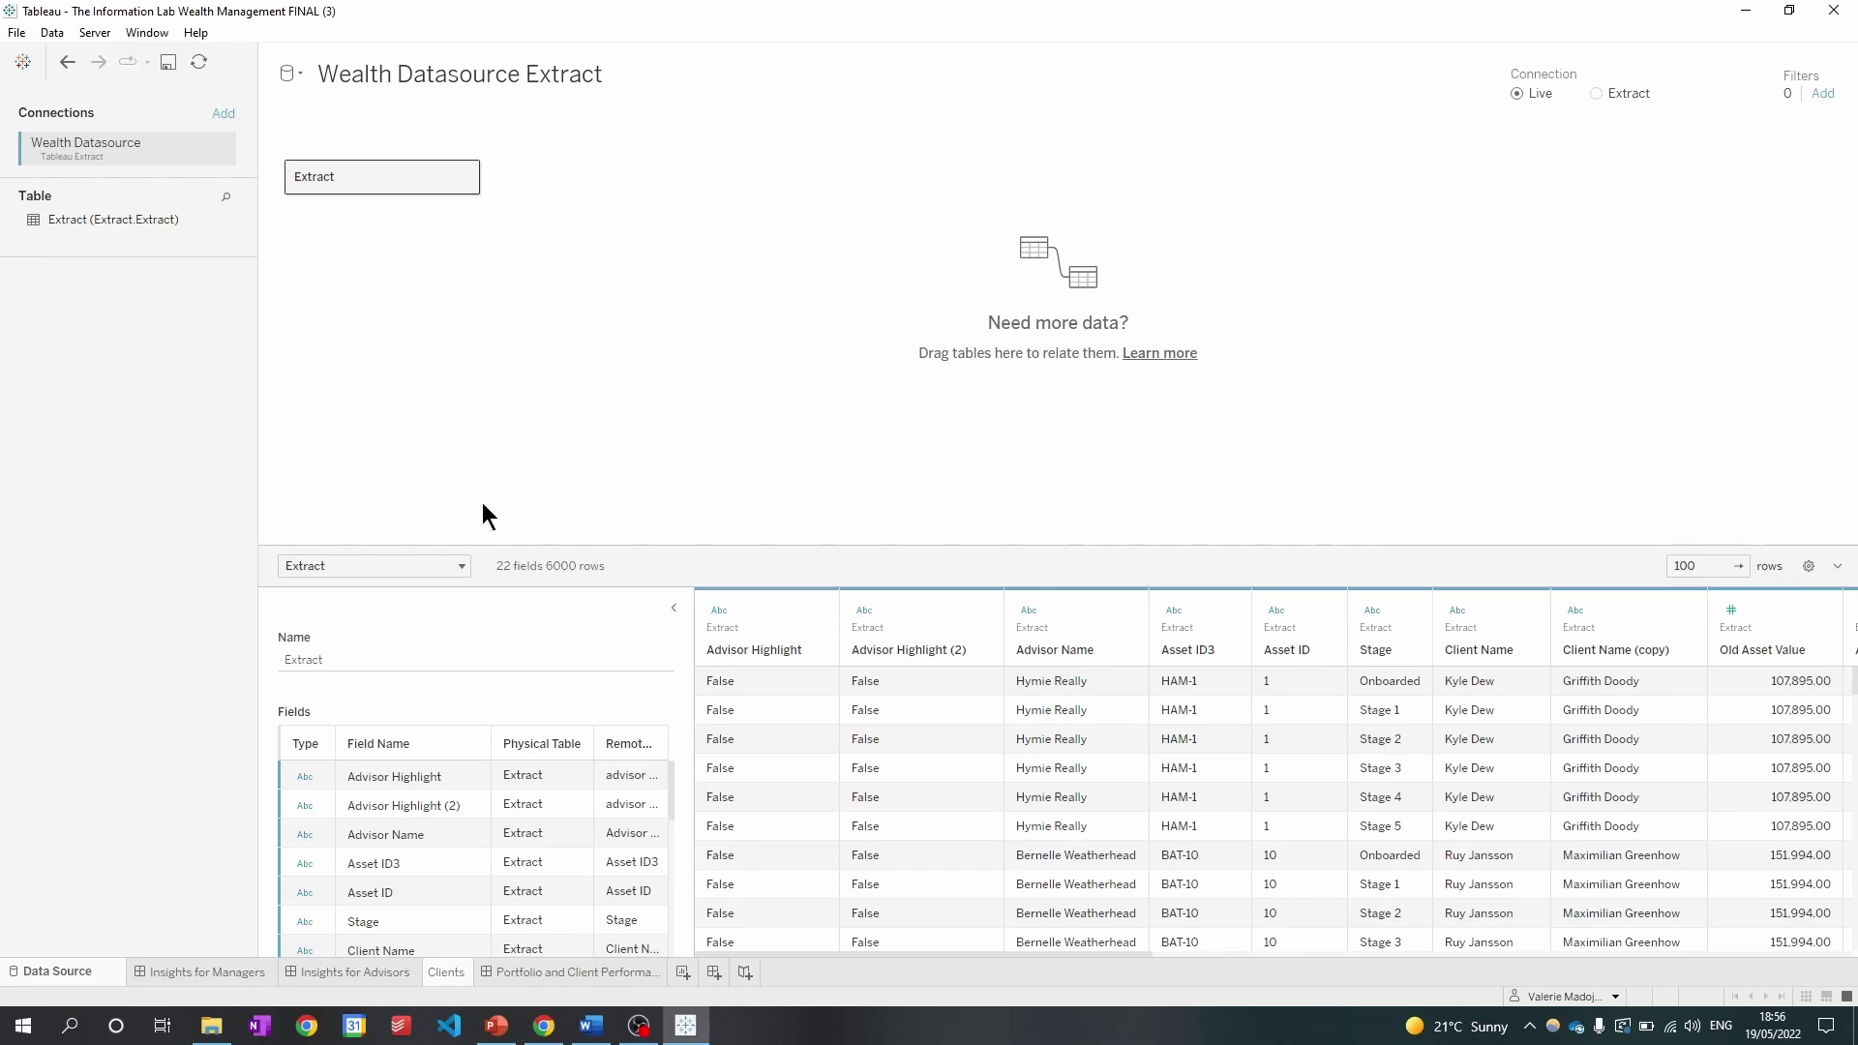
On the Clients sheet, replace Banking Dummy Data with Wealth Datasource Extract.
click(447, 973)
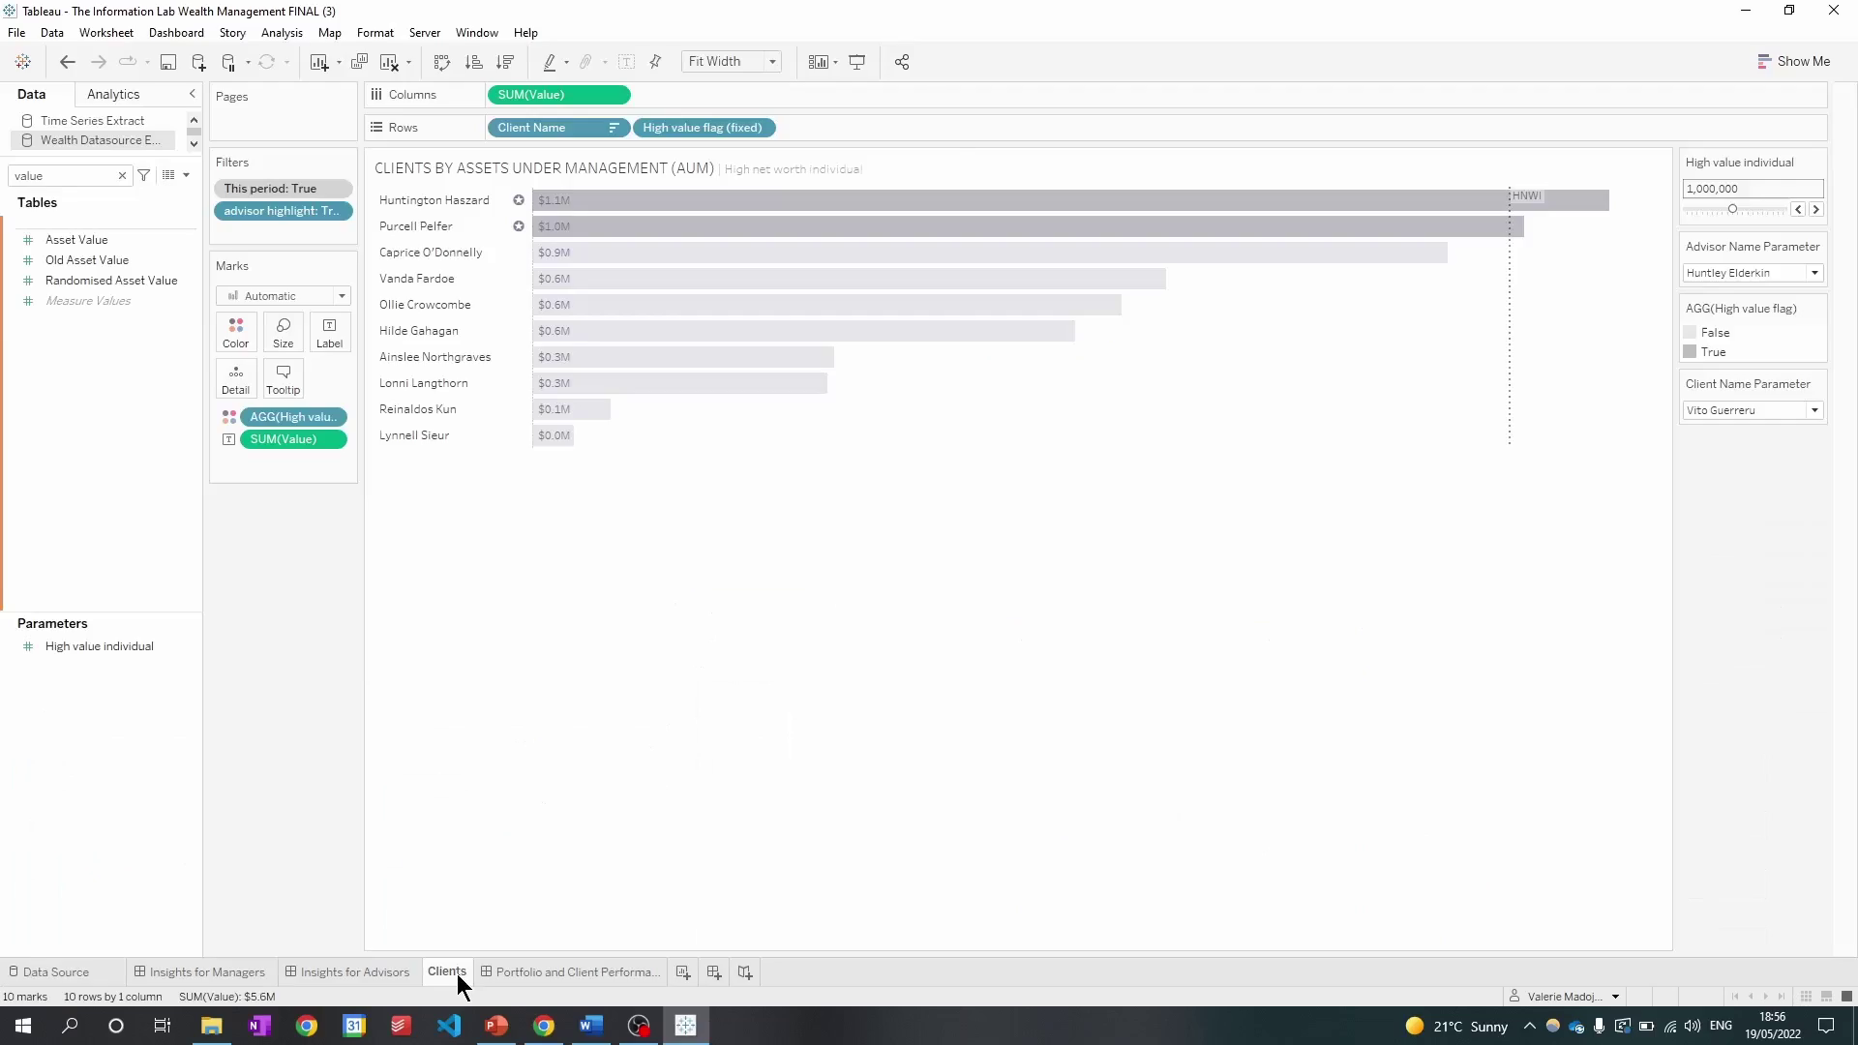
right_click(142, 138)
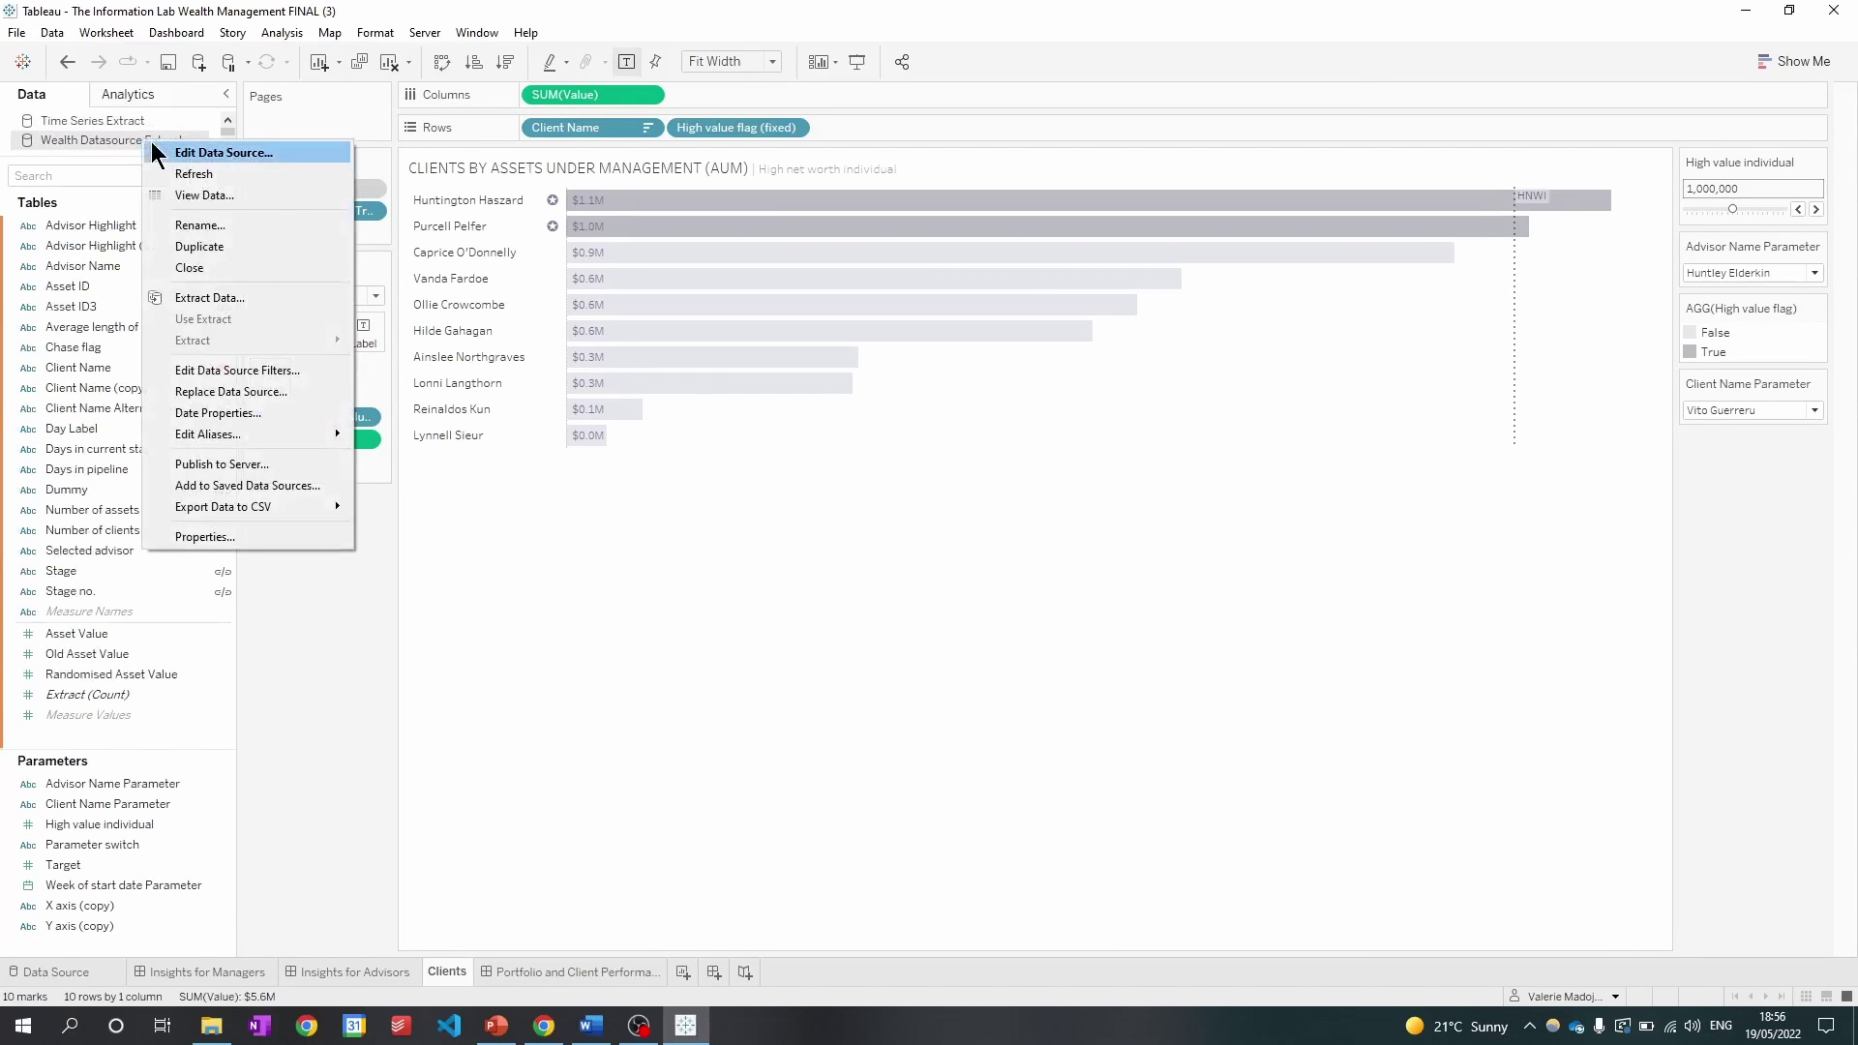
click(228, 392)
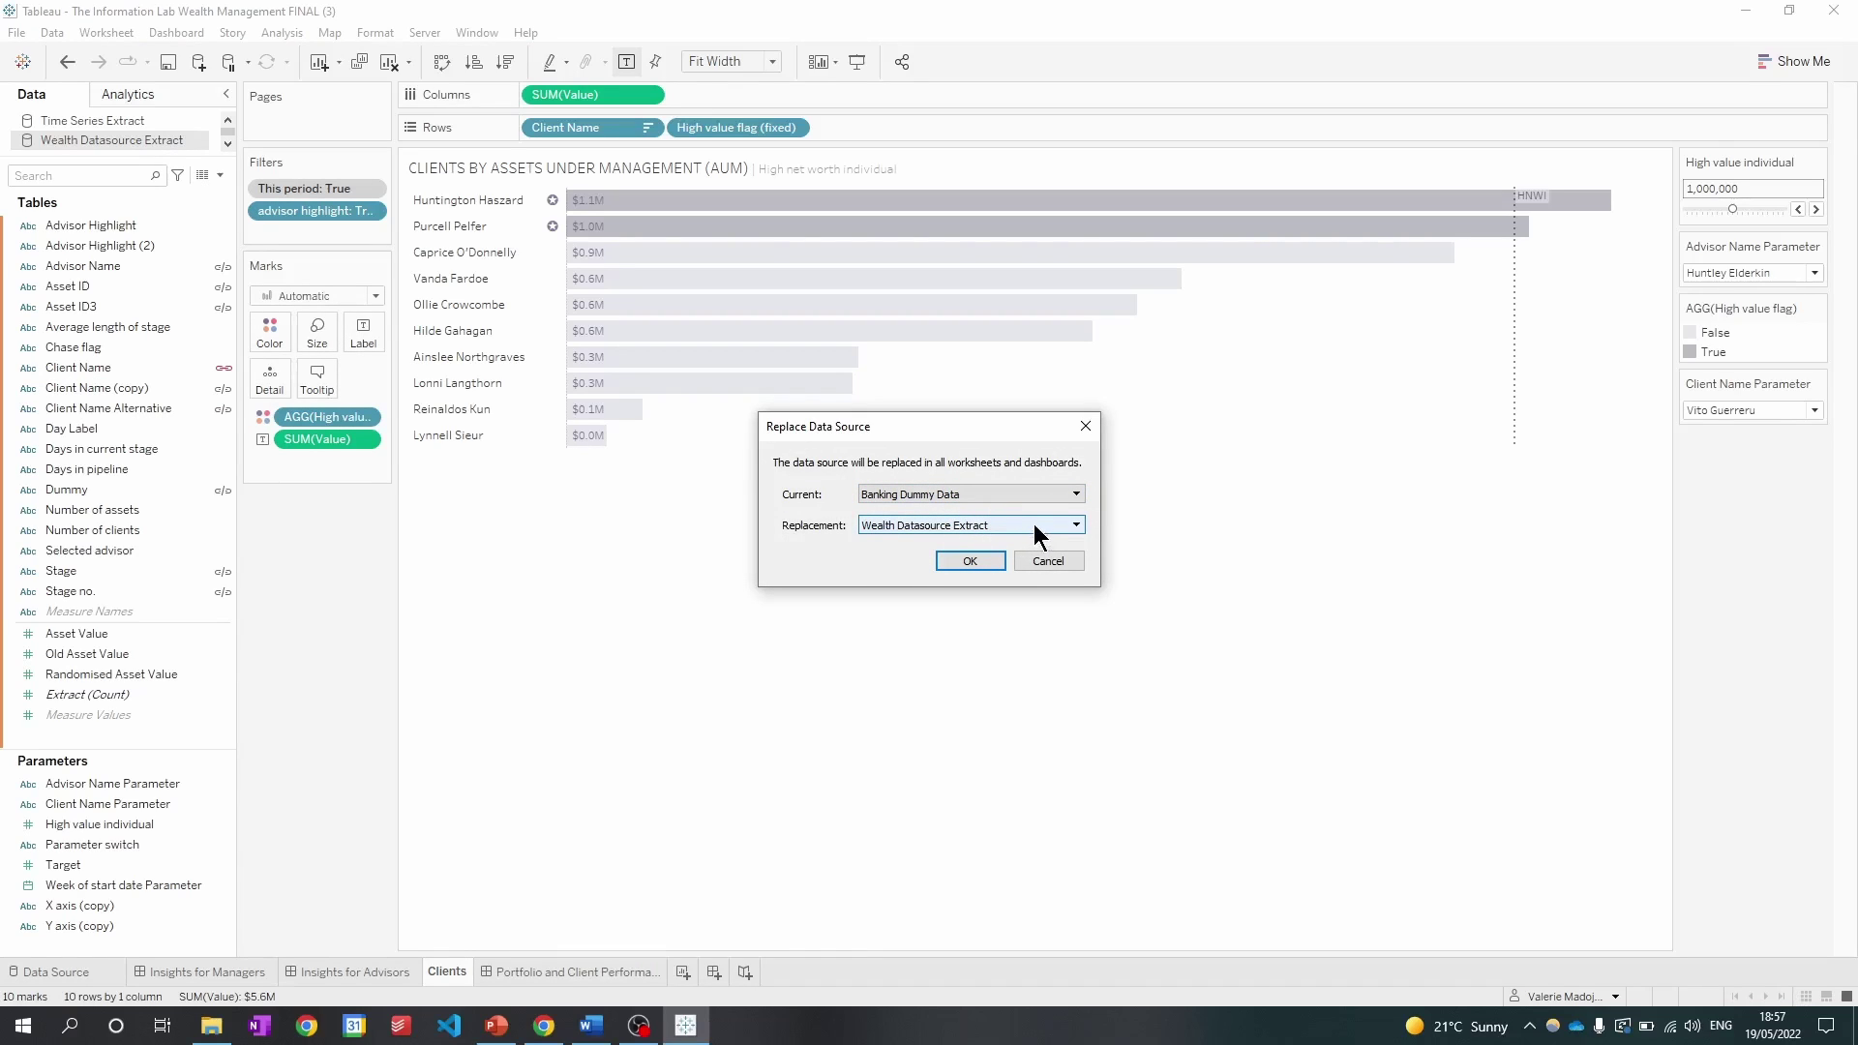
click(968, 561)
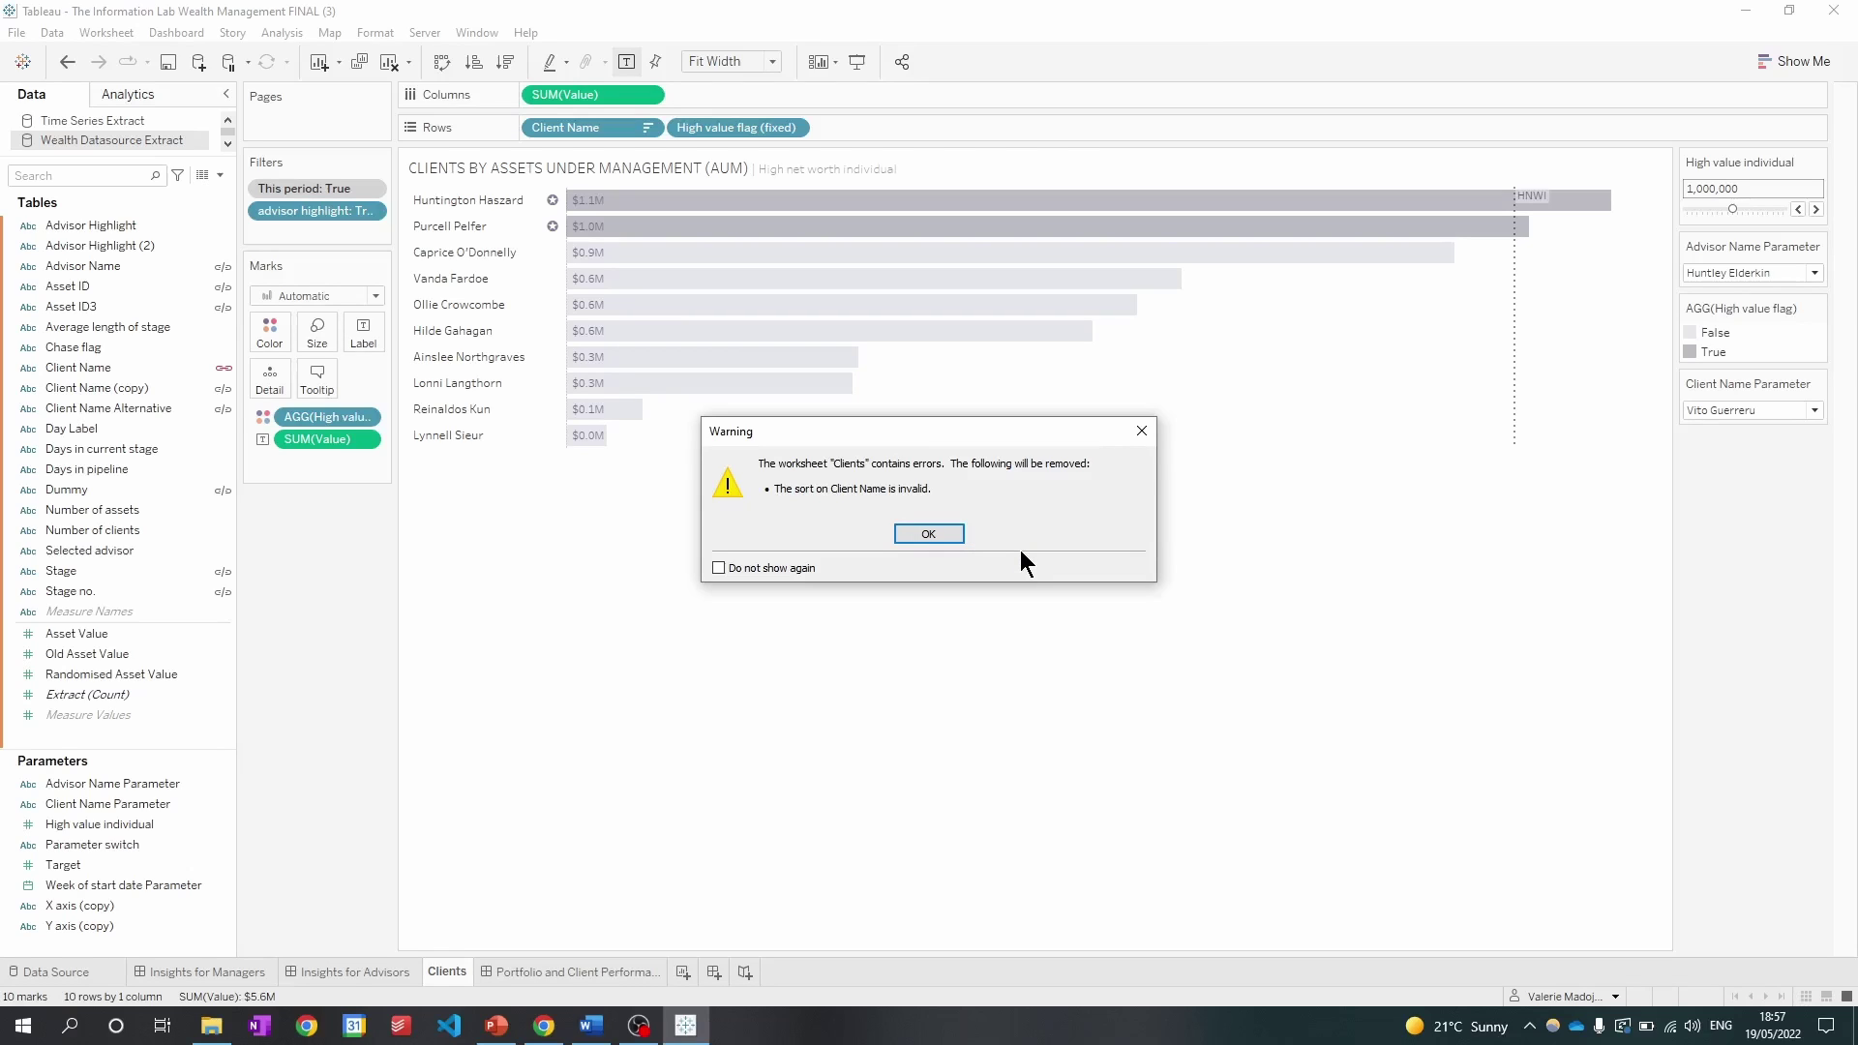
Accept removal of the invalid Client Name sort and open the Value calculation for editing.
click(946, 537)
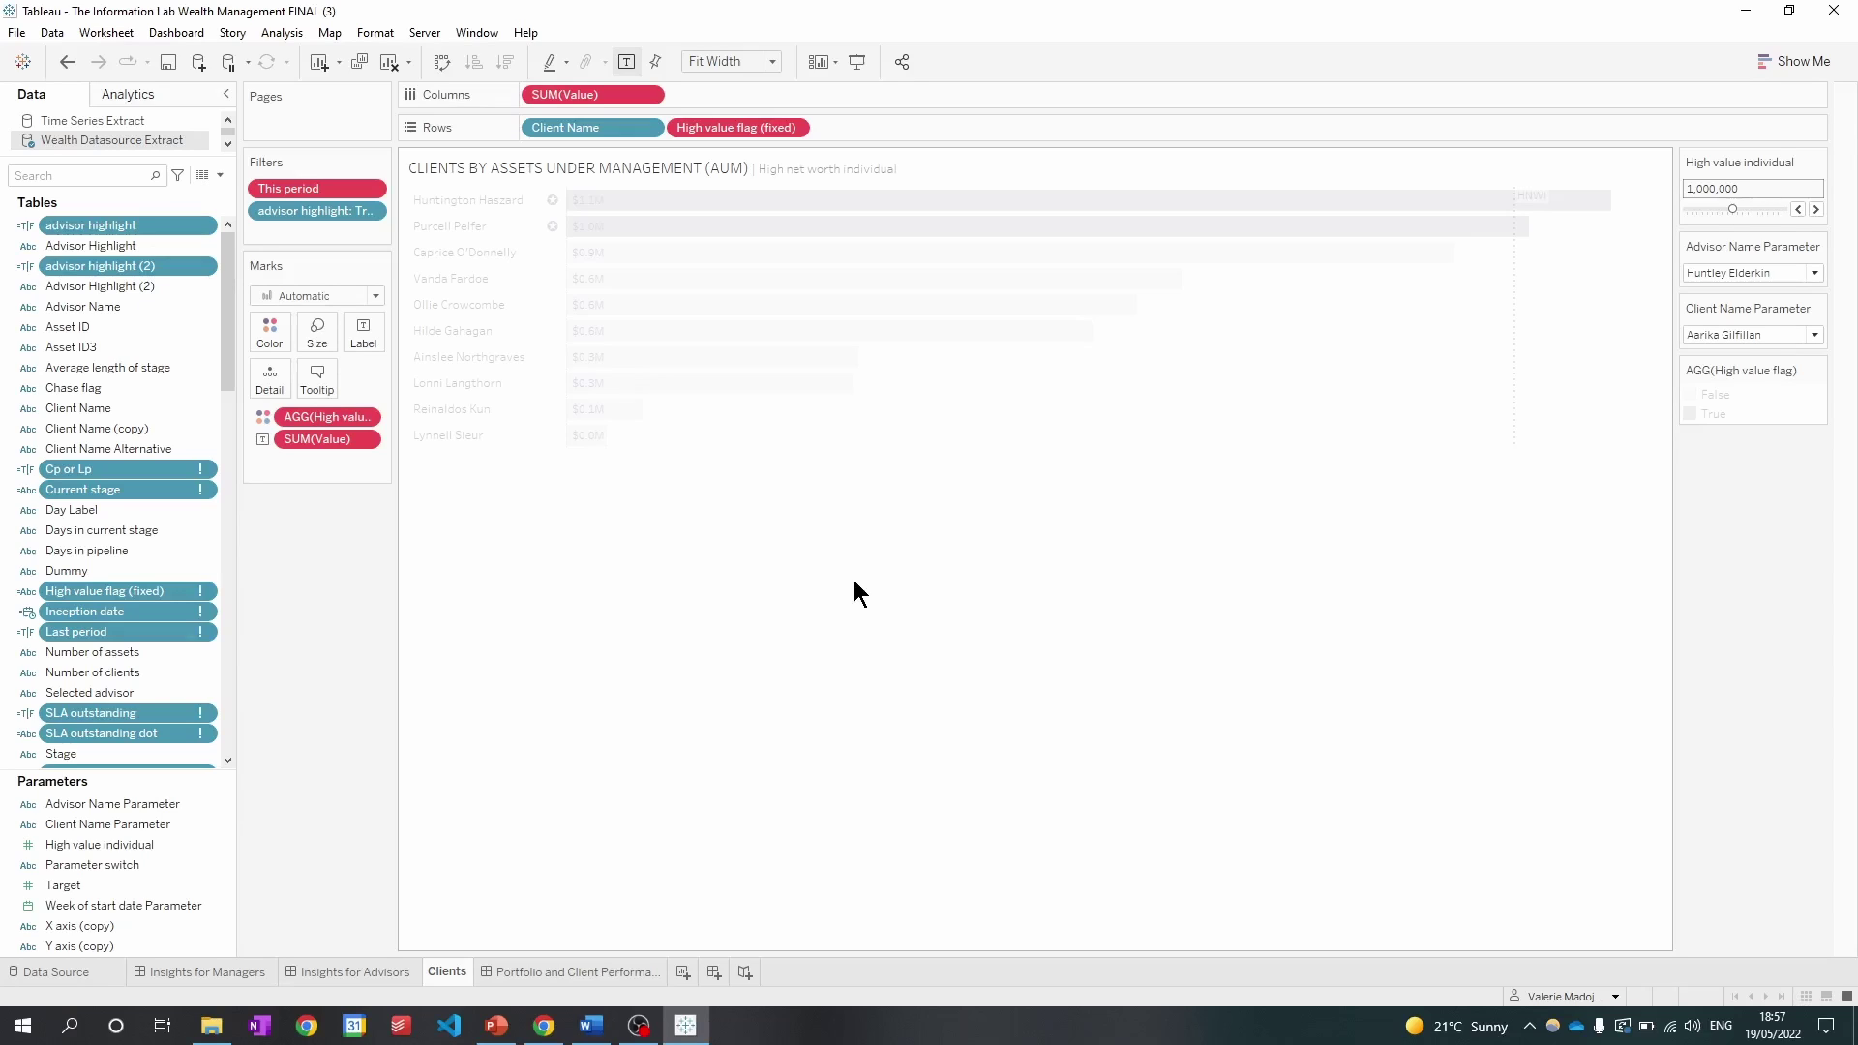
click(77, 175)
text(value)
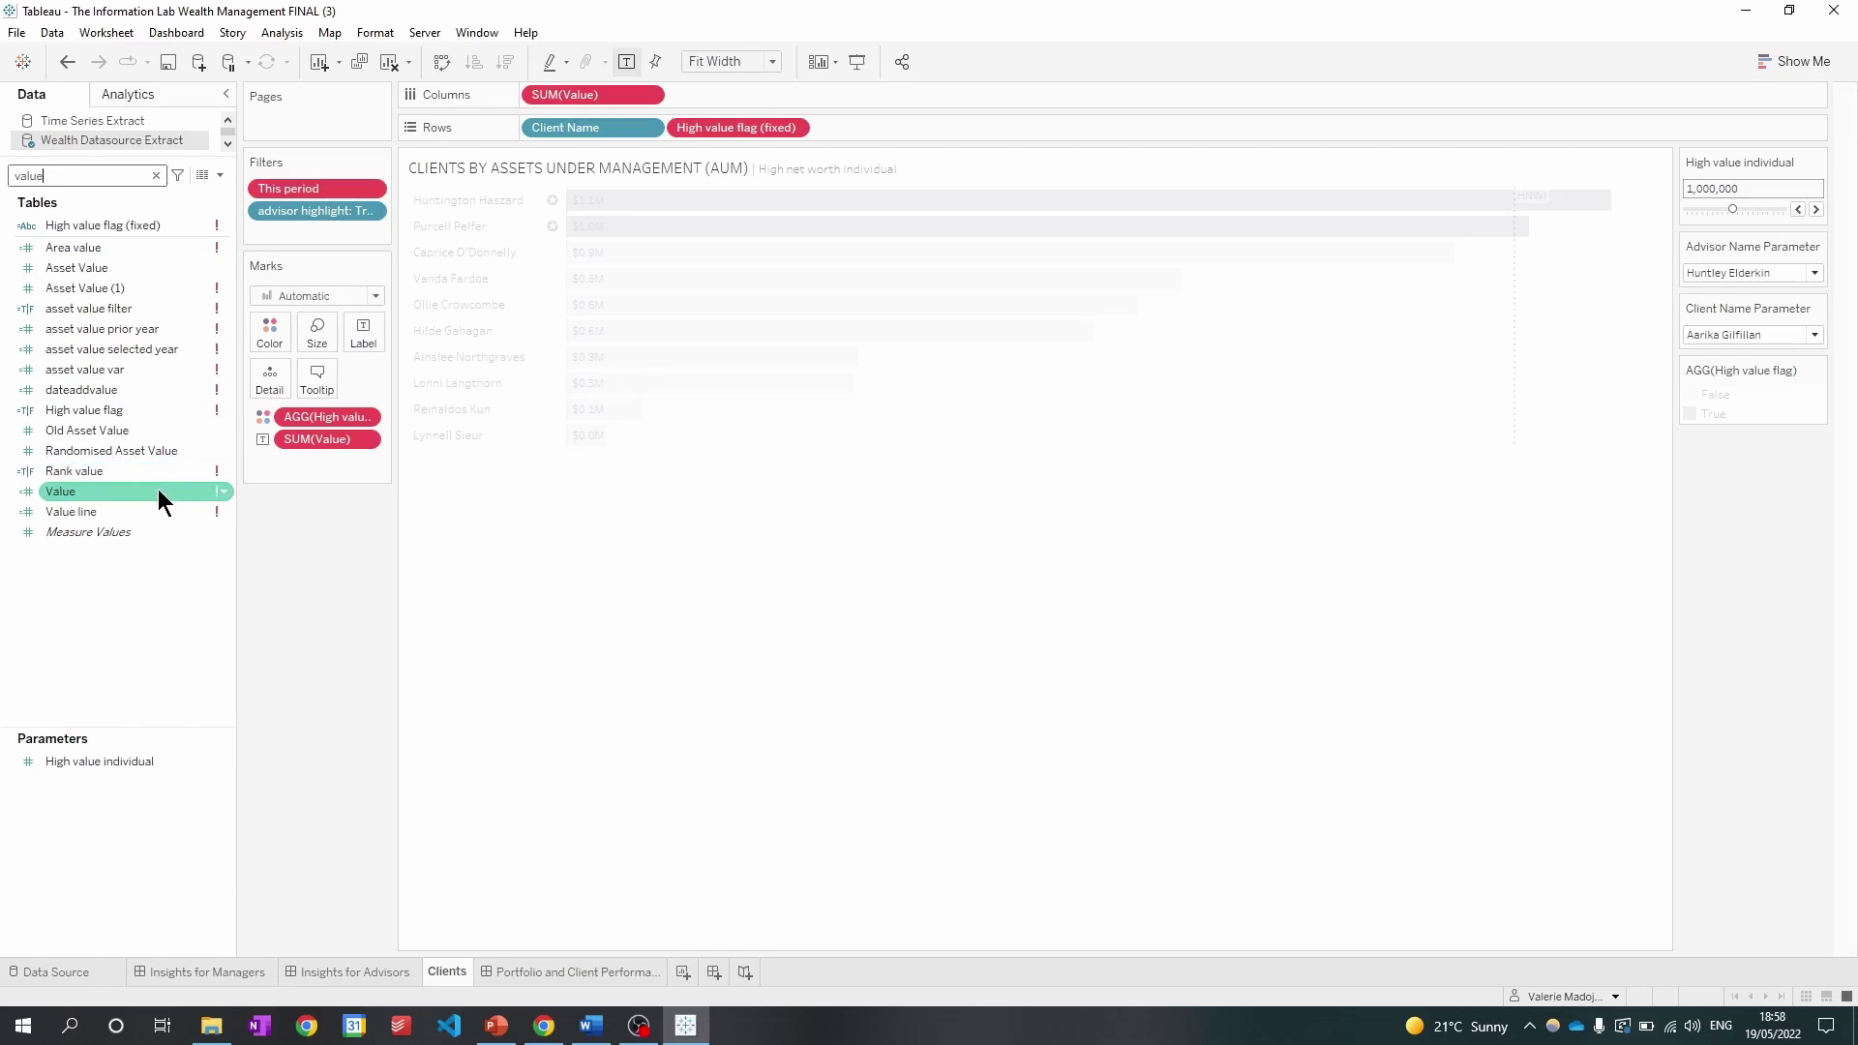
right_click(159, 490)
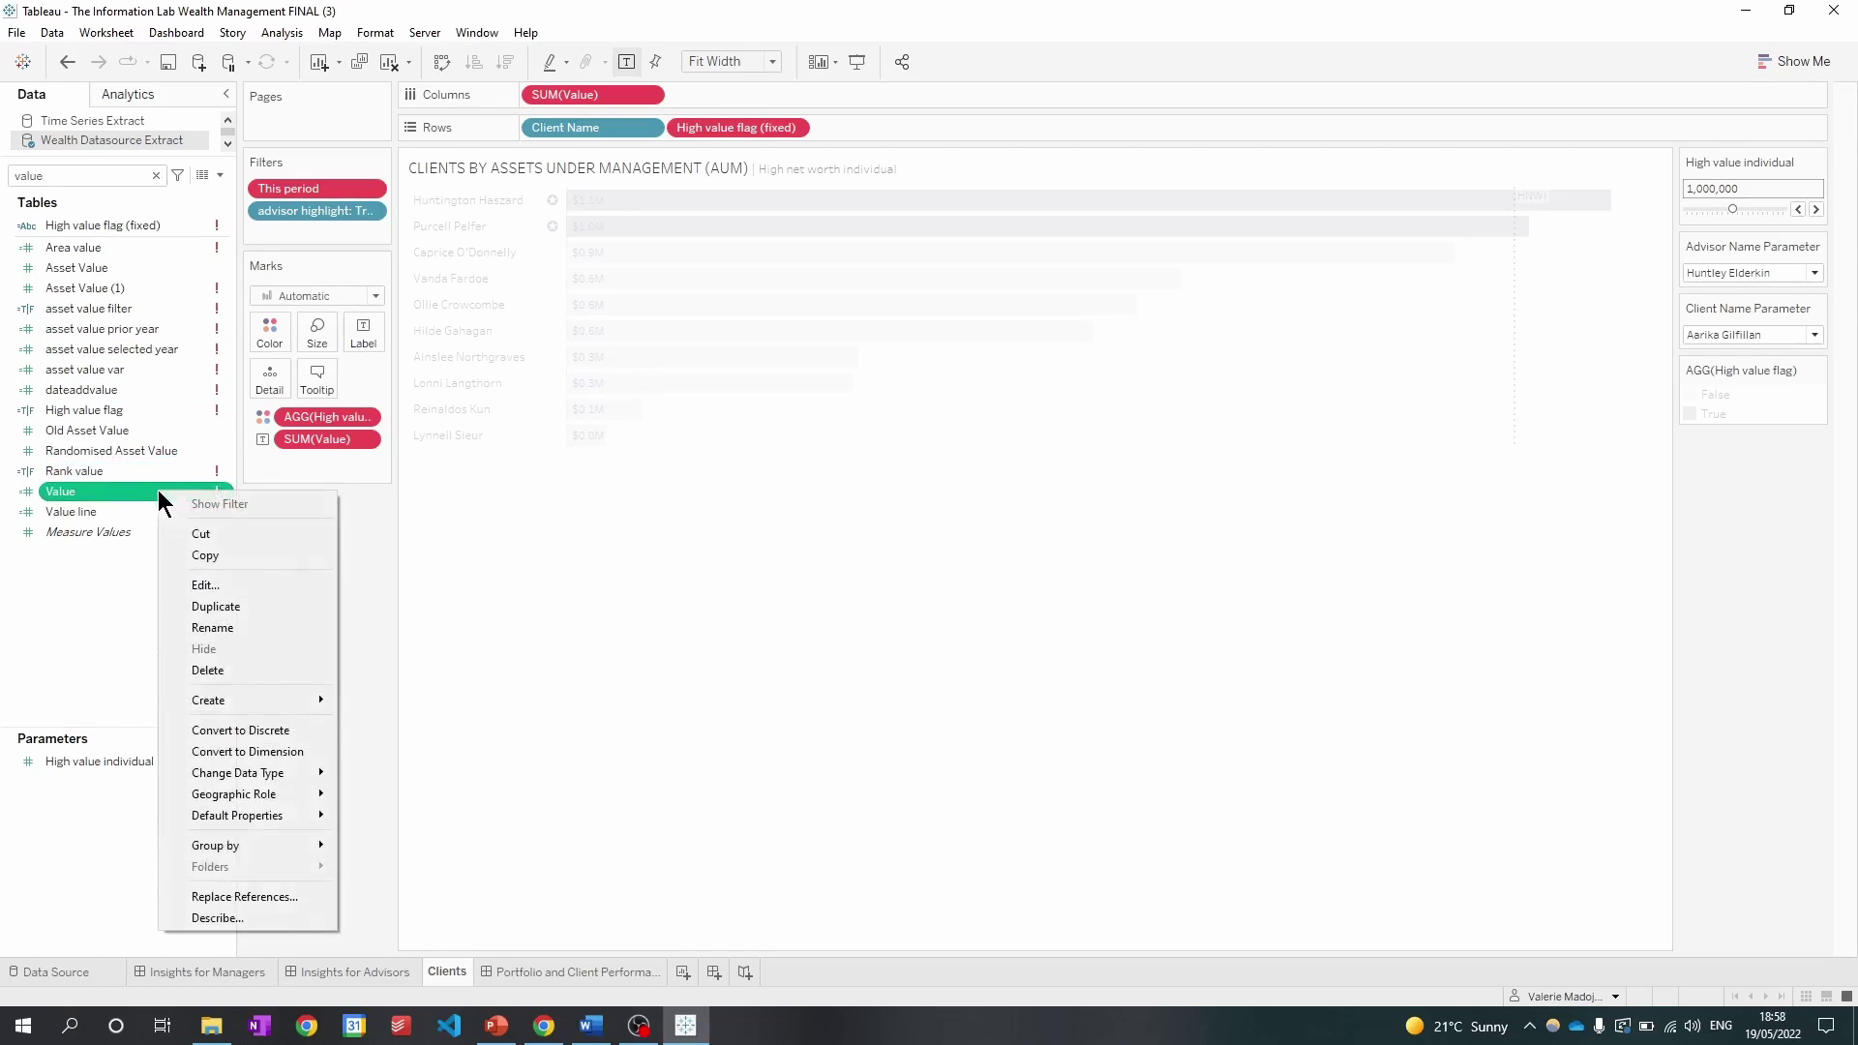
click(229, 586)
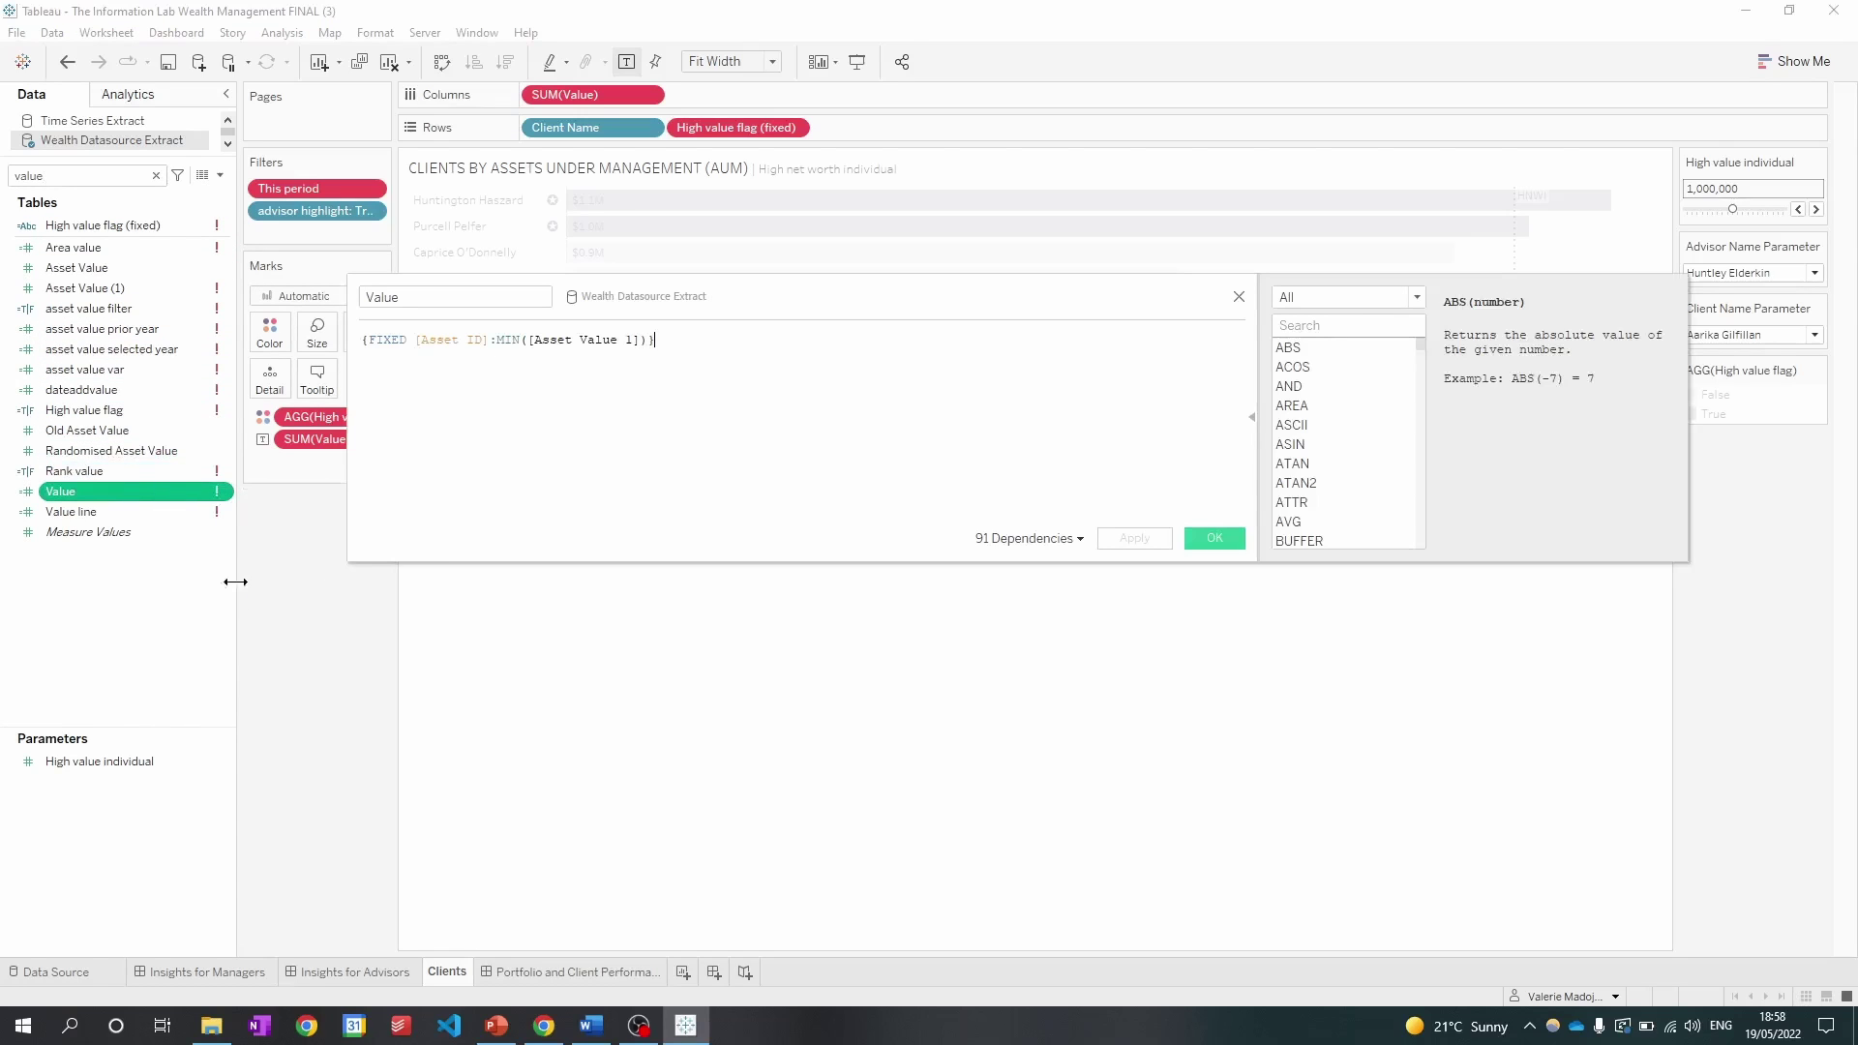
Delete the stray '1' and space so the formula reads {FIXED [Asset ID]:MIN([Asset Value])}.
click(642, 346)
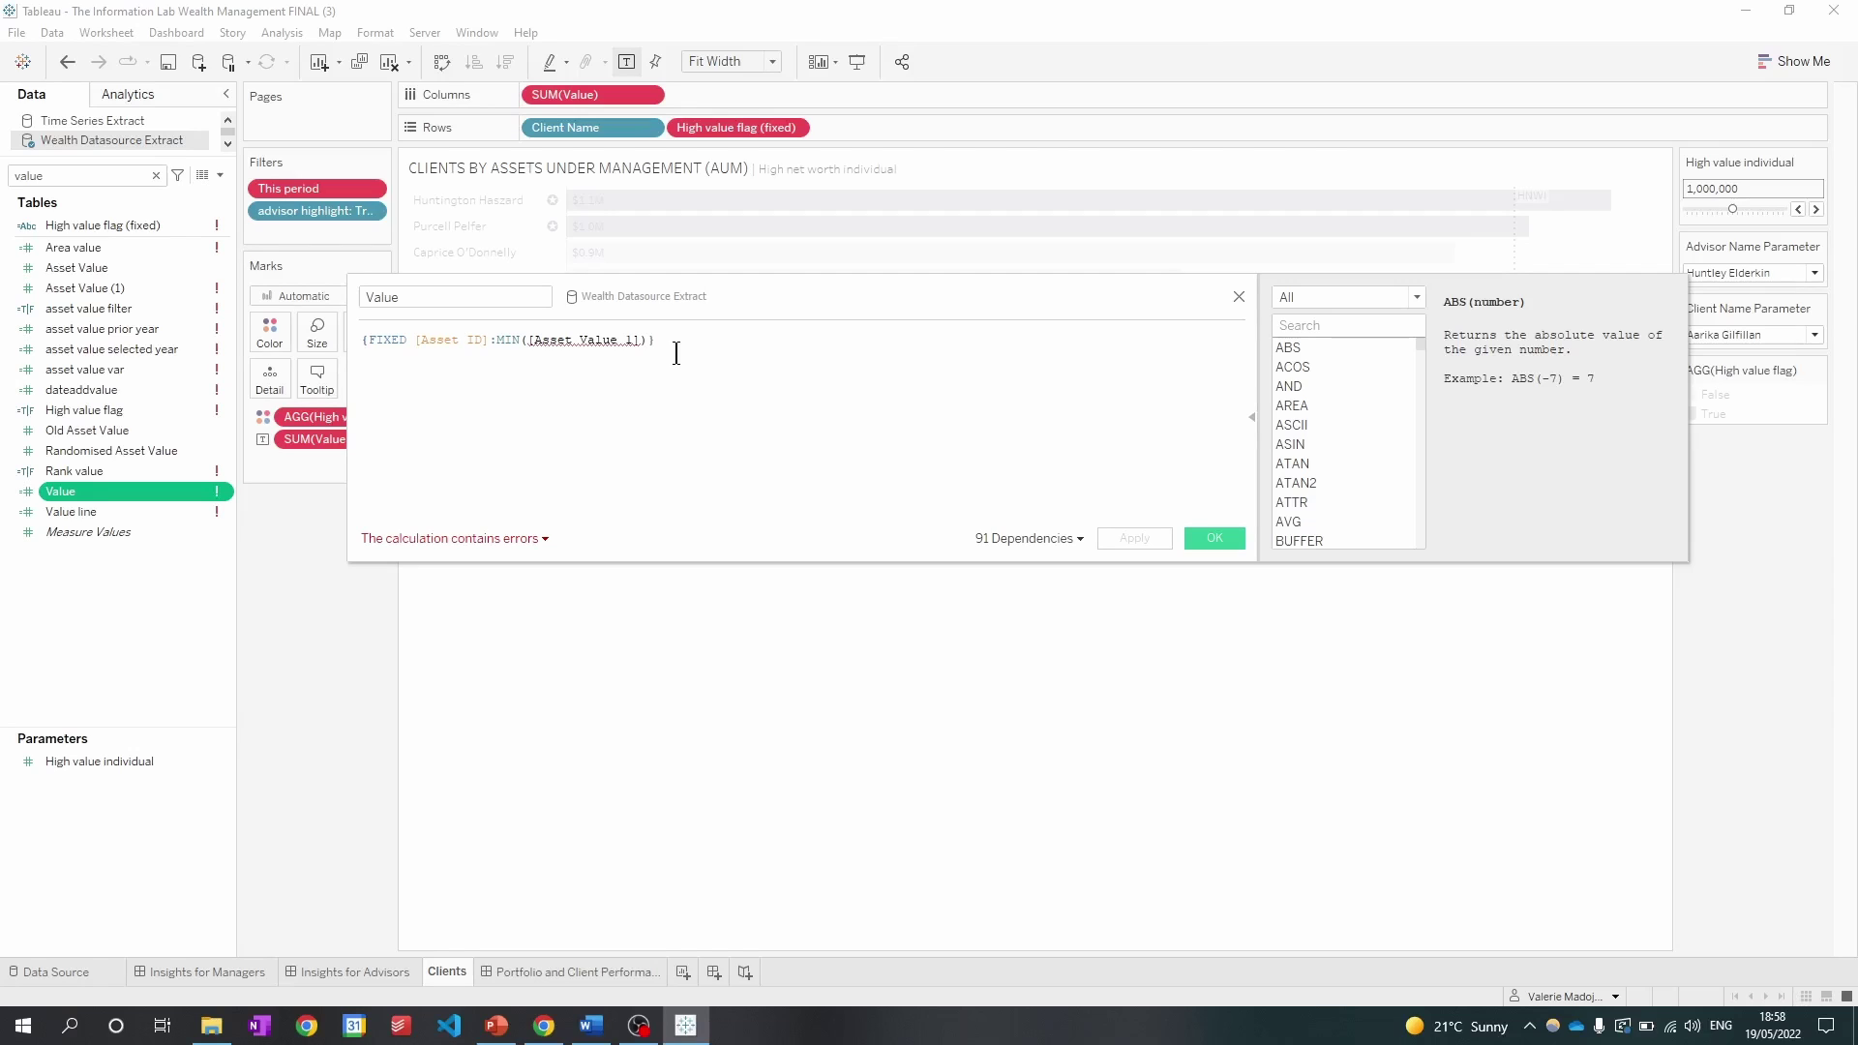
key(Left)
key(Left)
key(BackSpace)
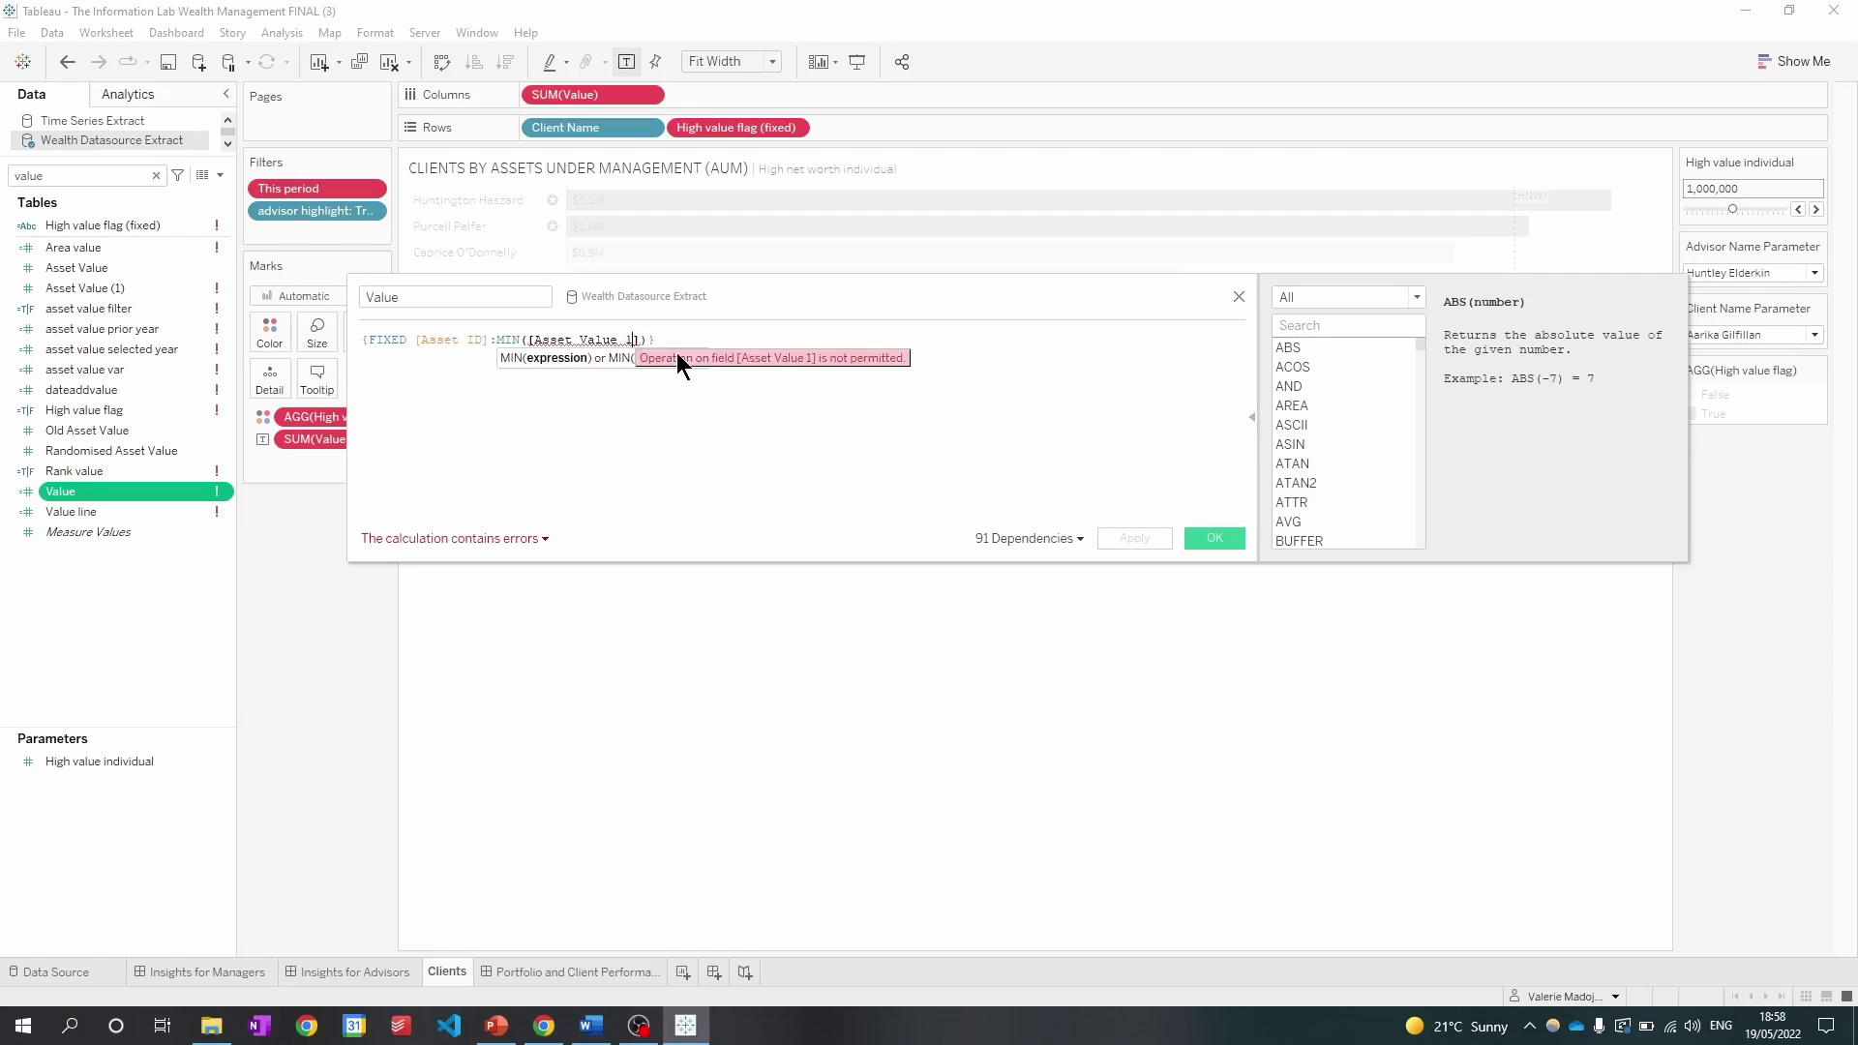
key(BackSpace)
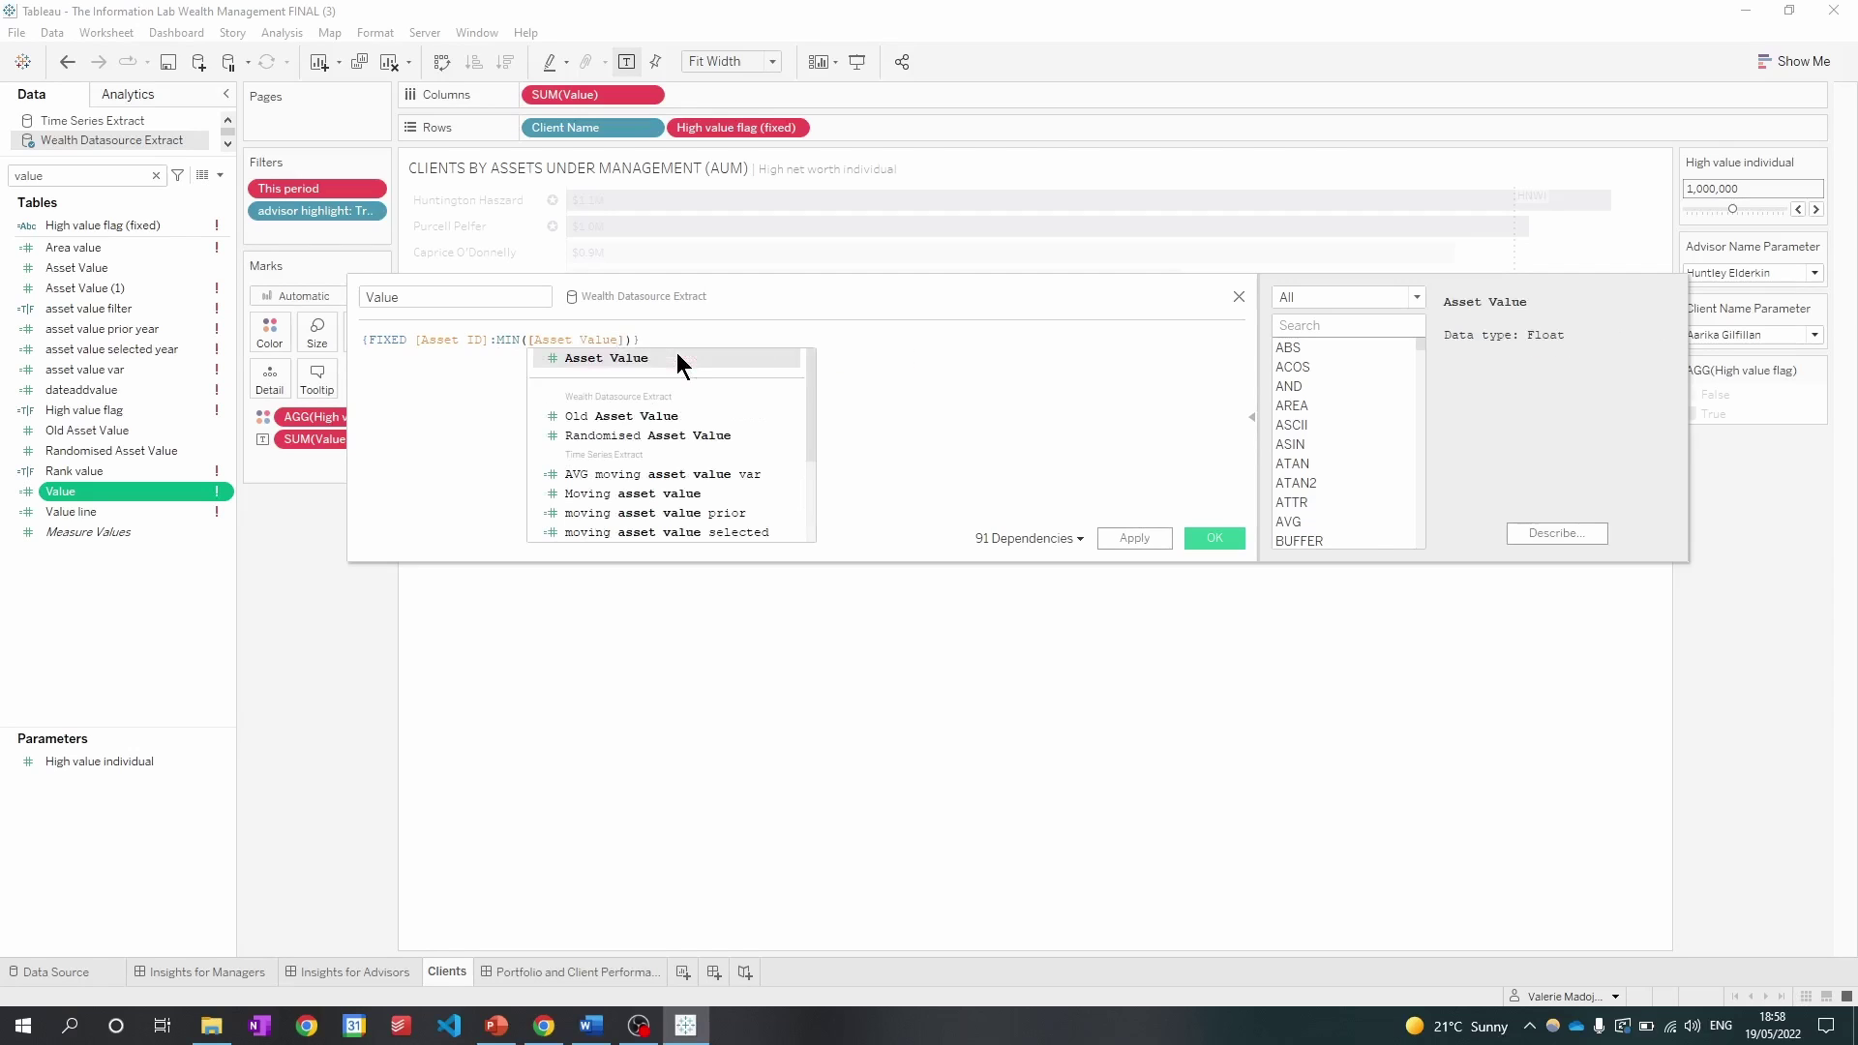
key(Return)
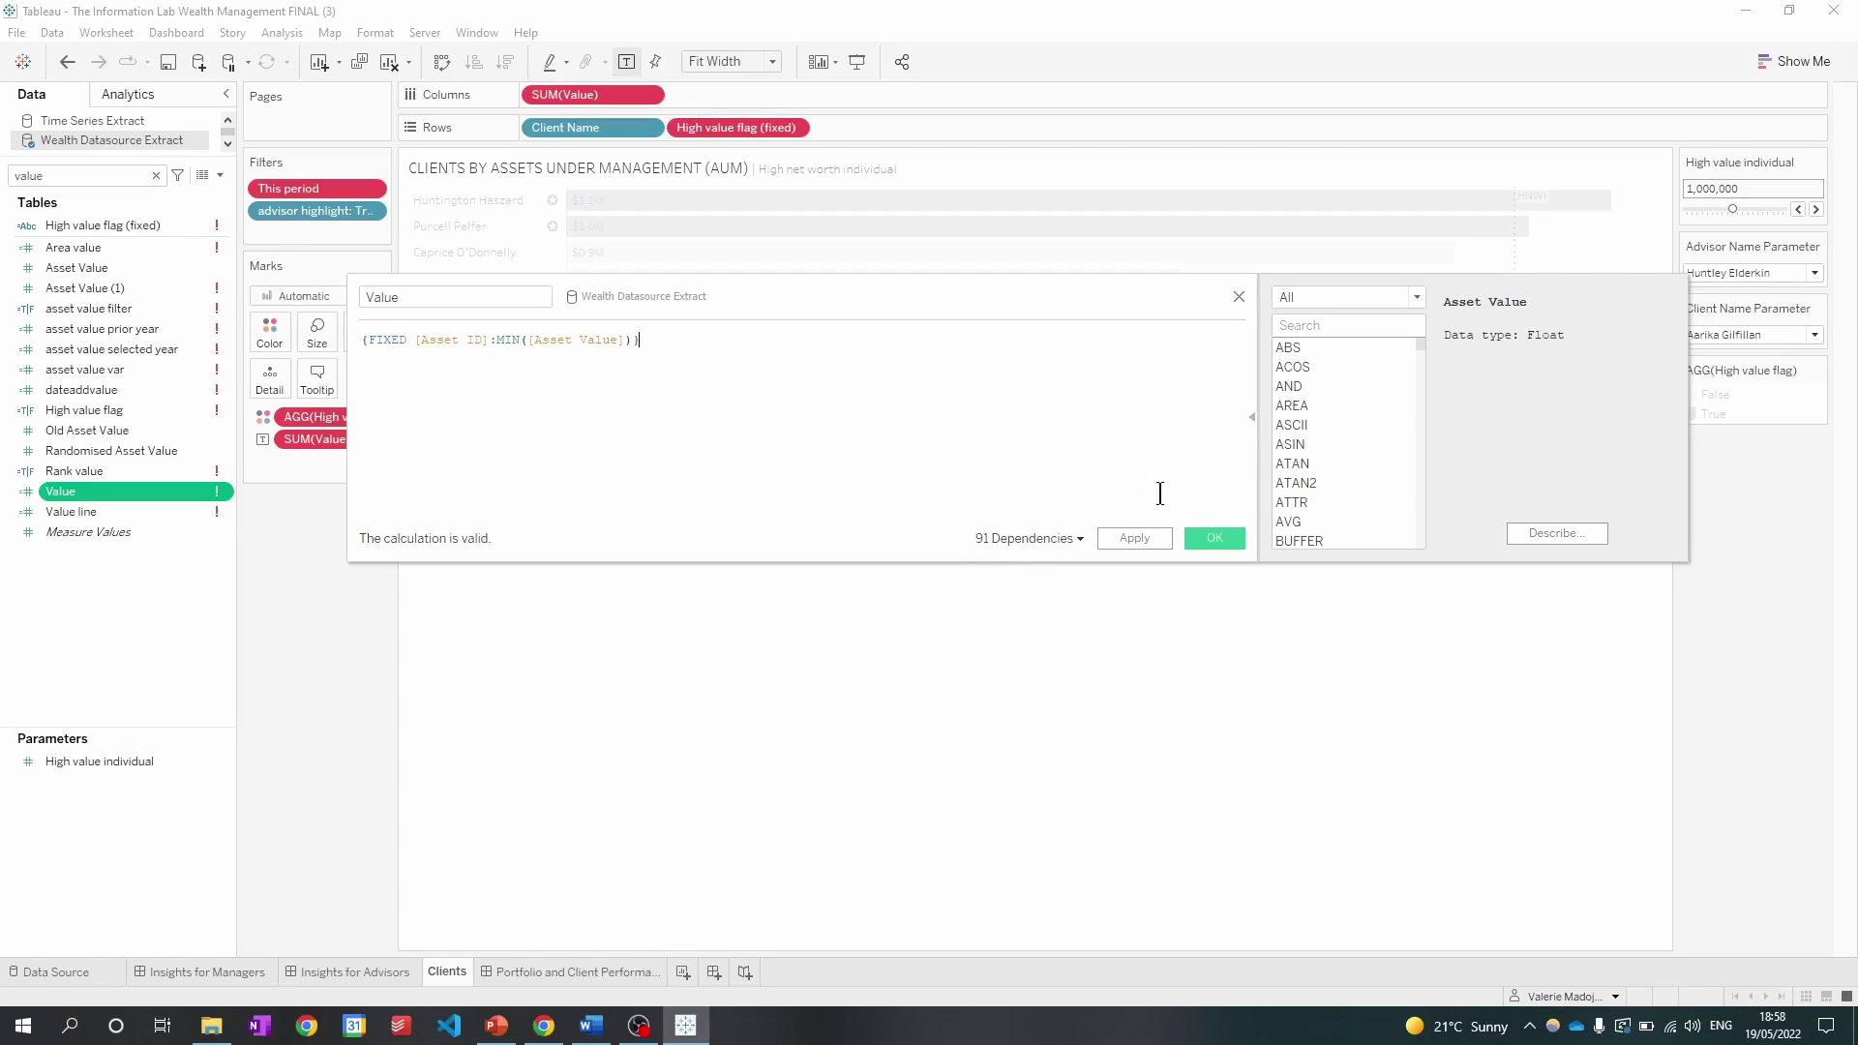
Save the corrected Value calculation and drag the invalid This period filter off the Filters shelf.
click(1213, 540)
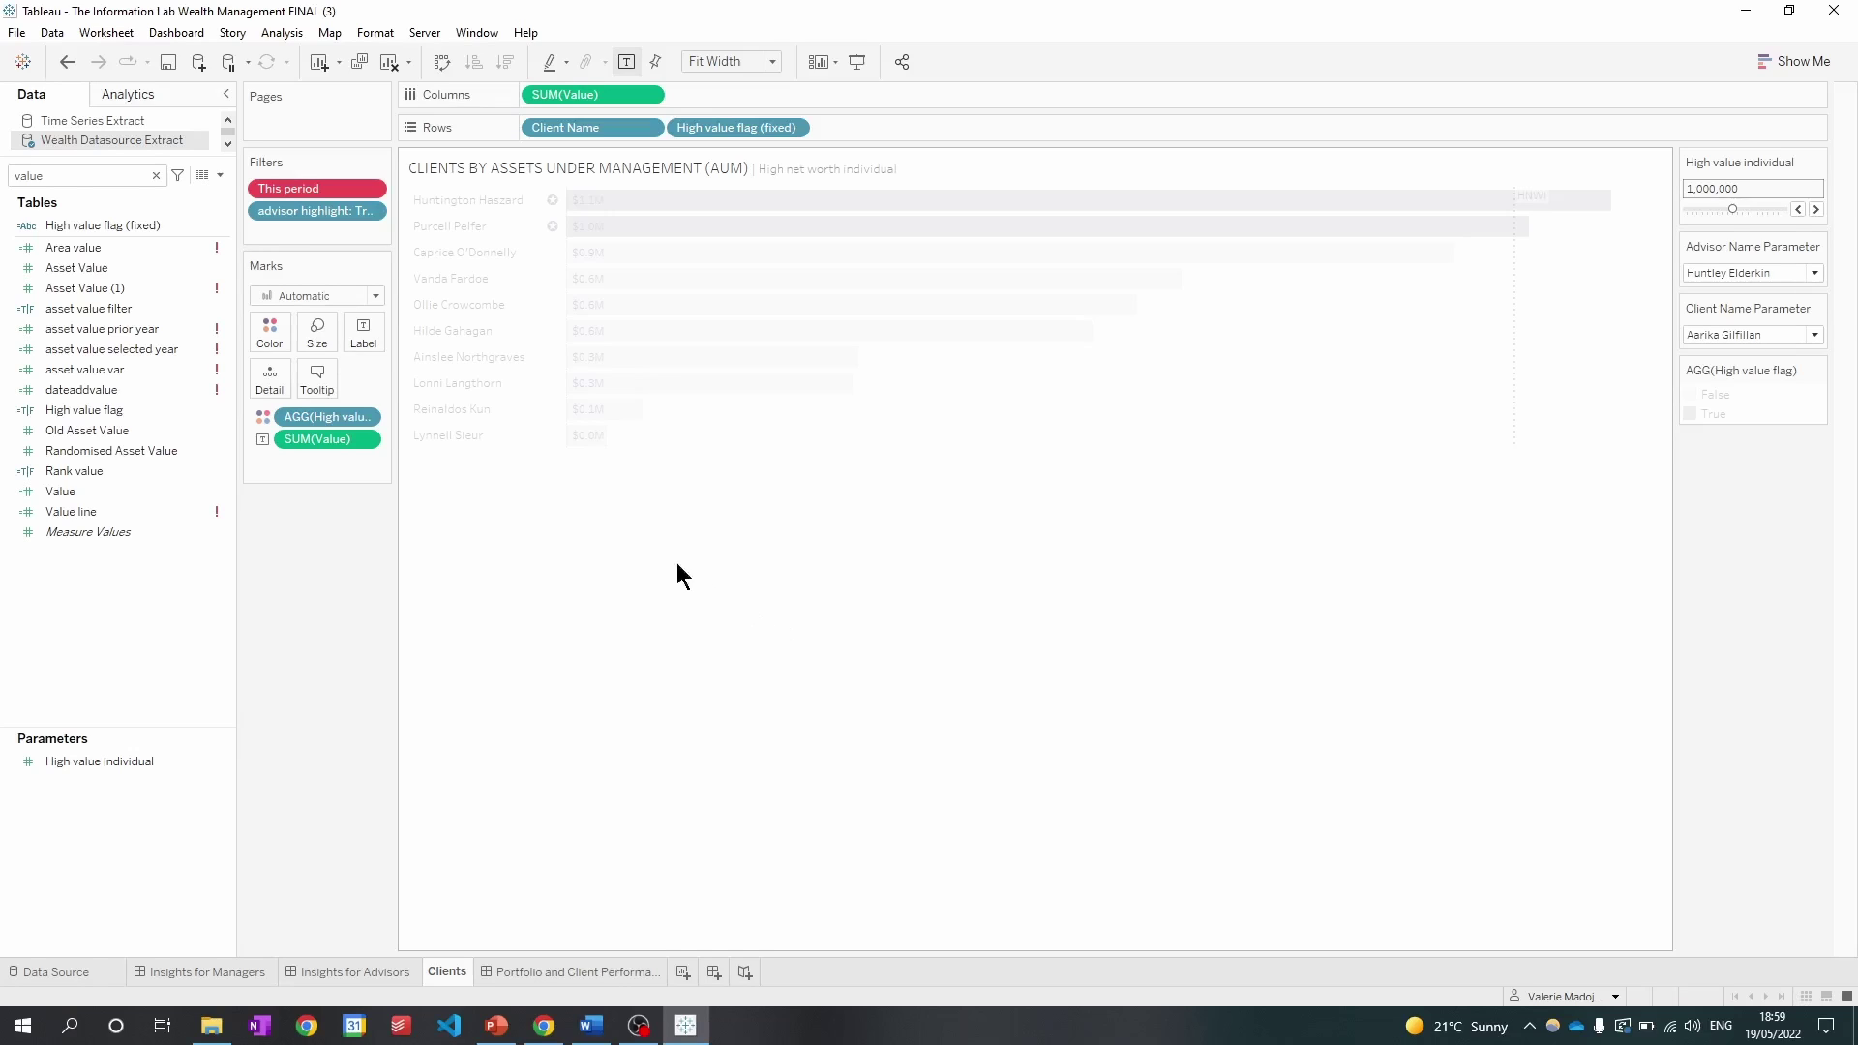
click(366, 193)
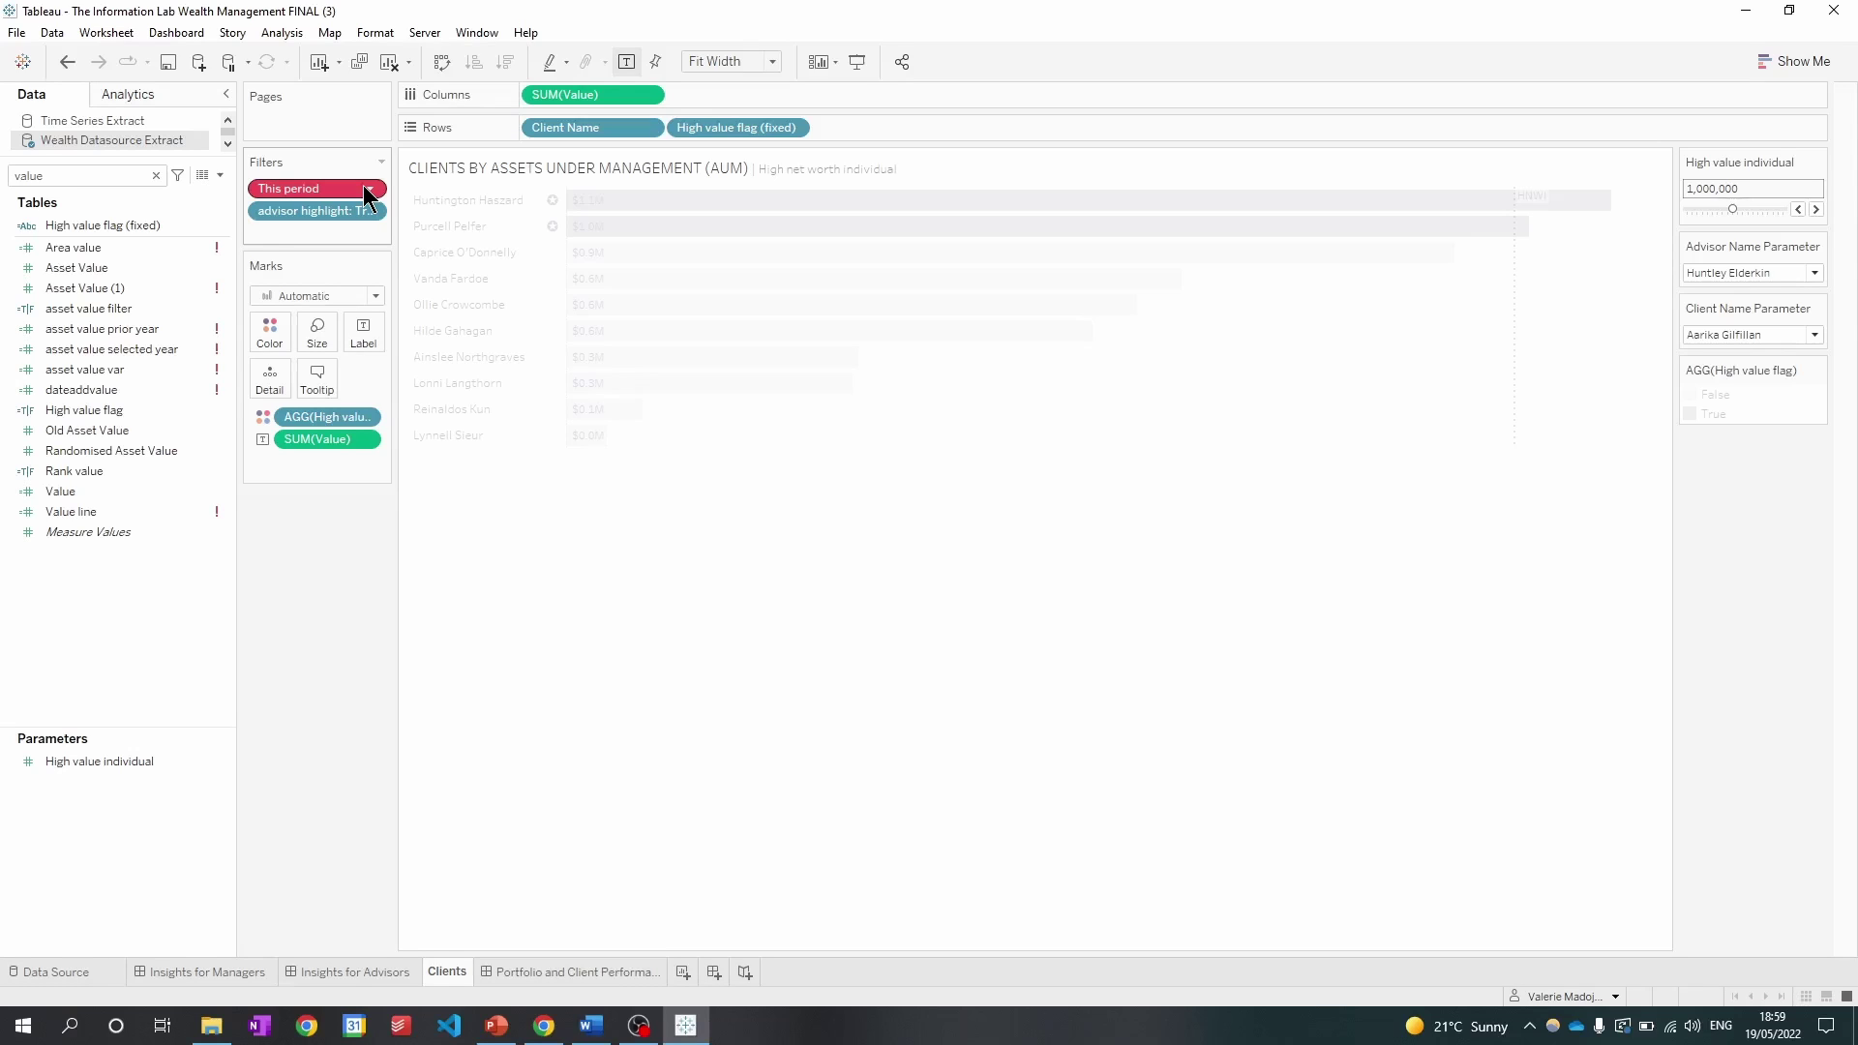
click(120, 180)
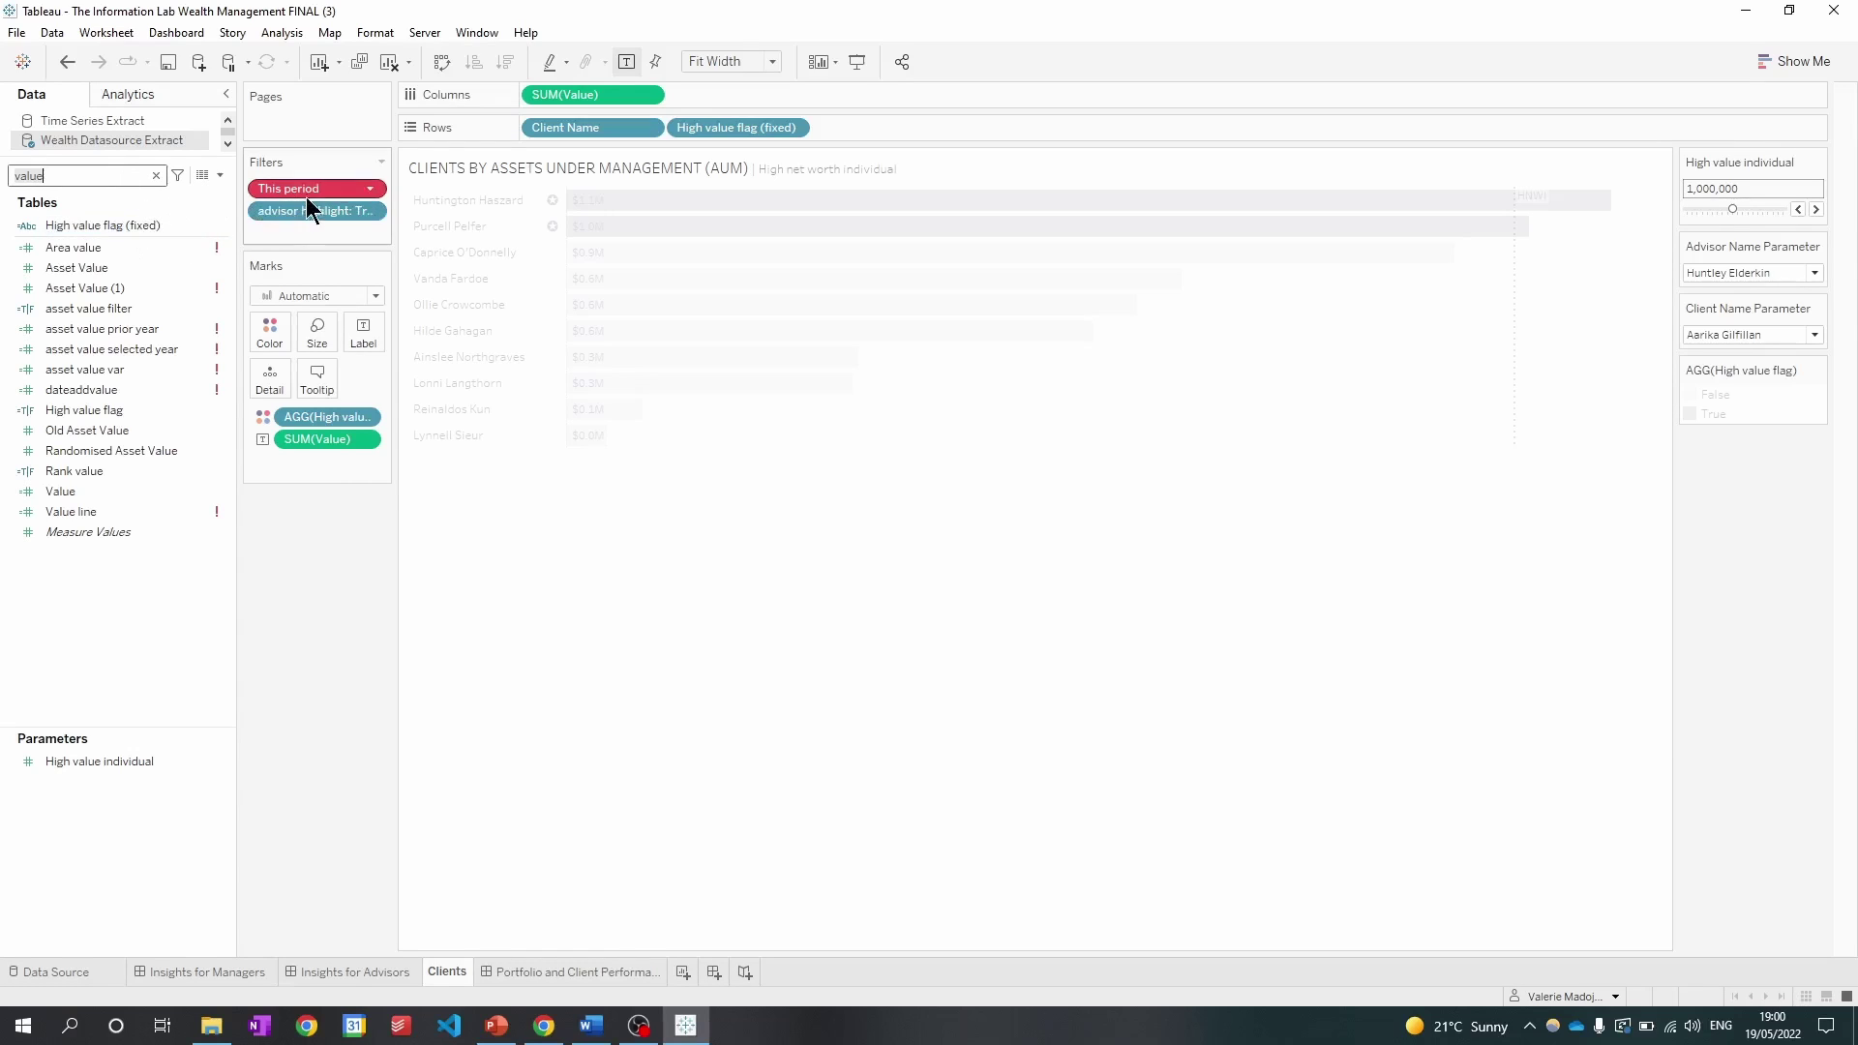
mouse_move(312, 193)
drag(311, 194, 315, 536)
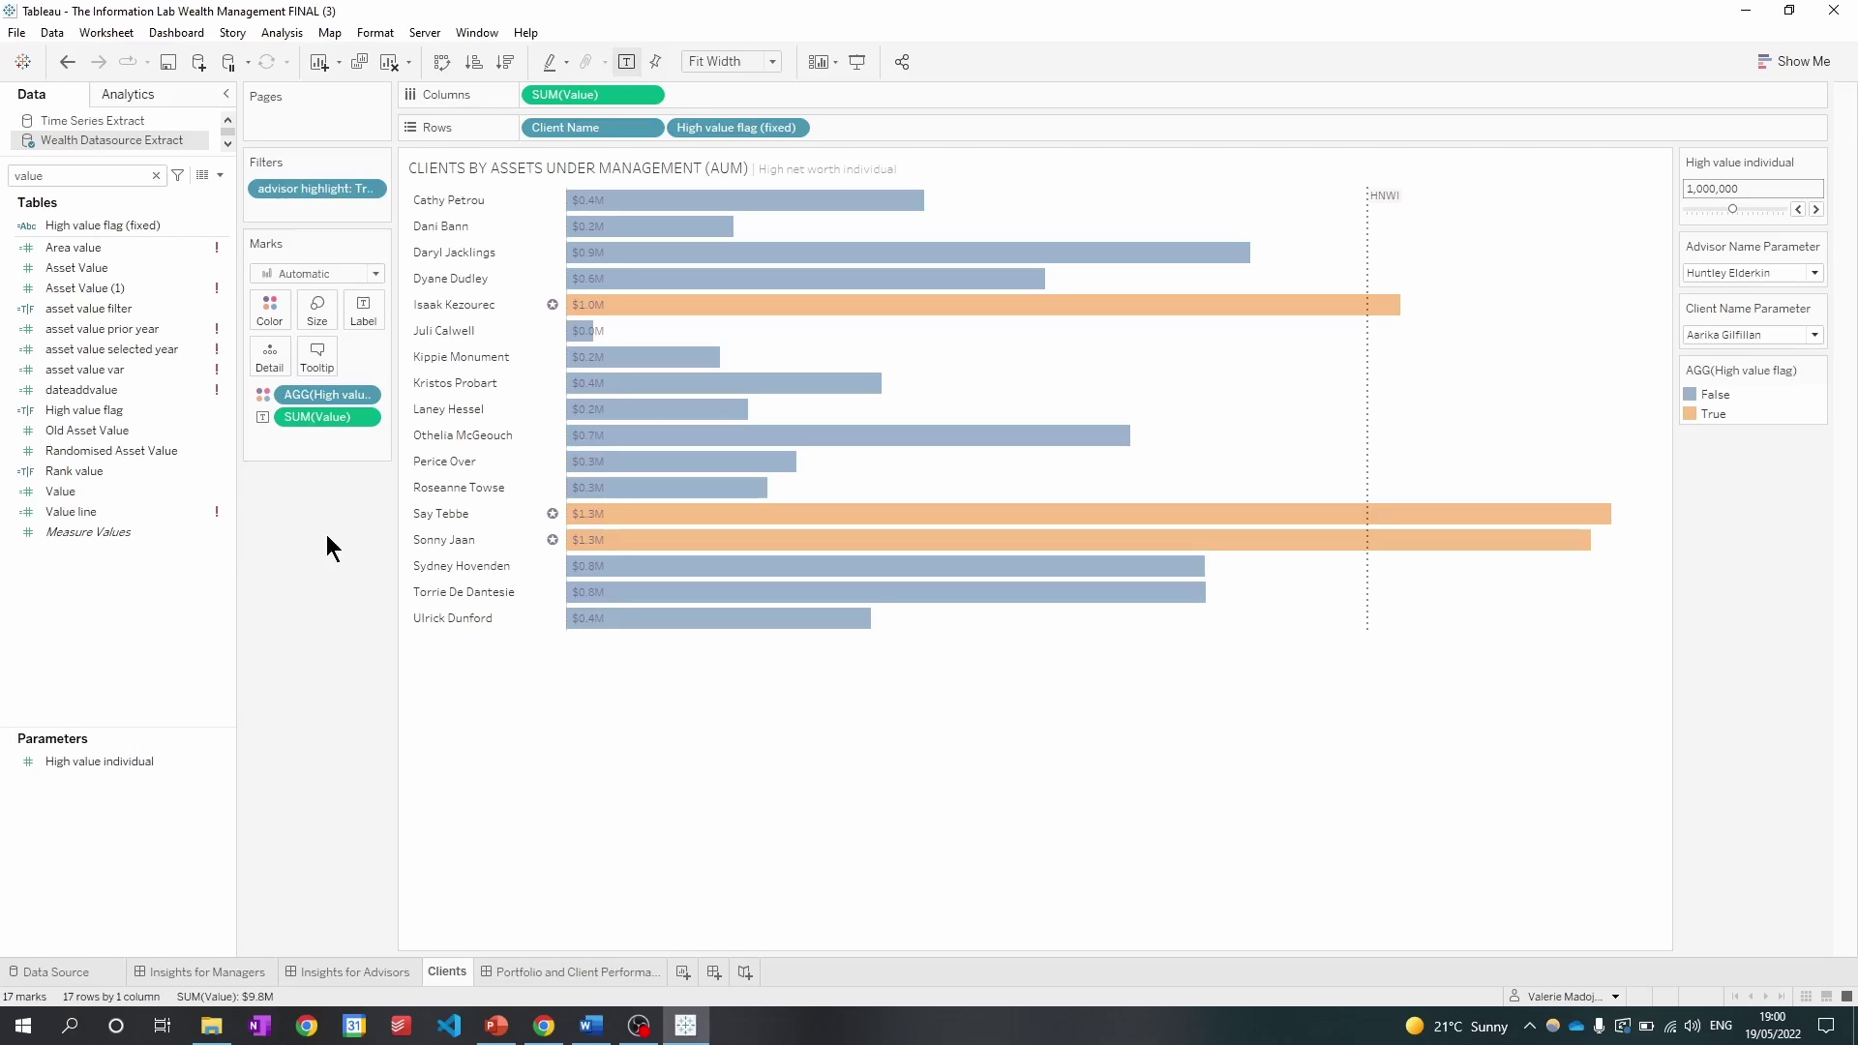
Sort clients by value descending and lower the High value individual threshold to 700,000, keeping the current advisor.
click(505, 63)
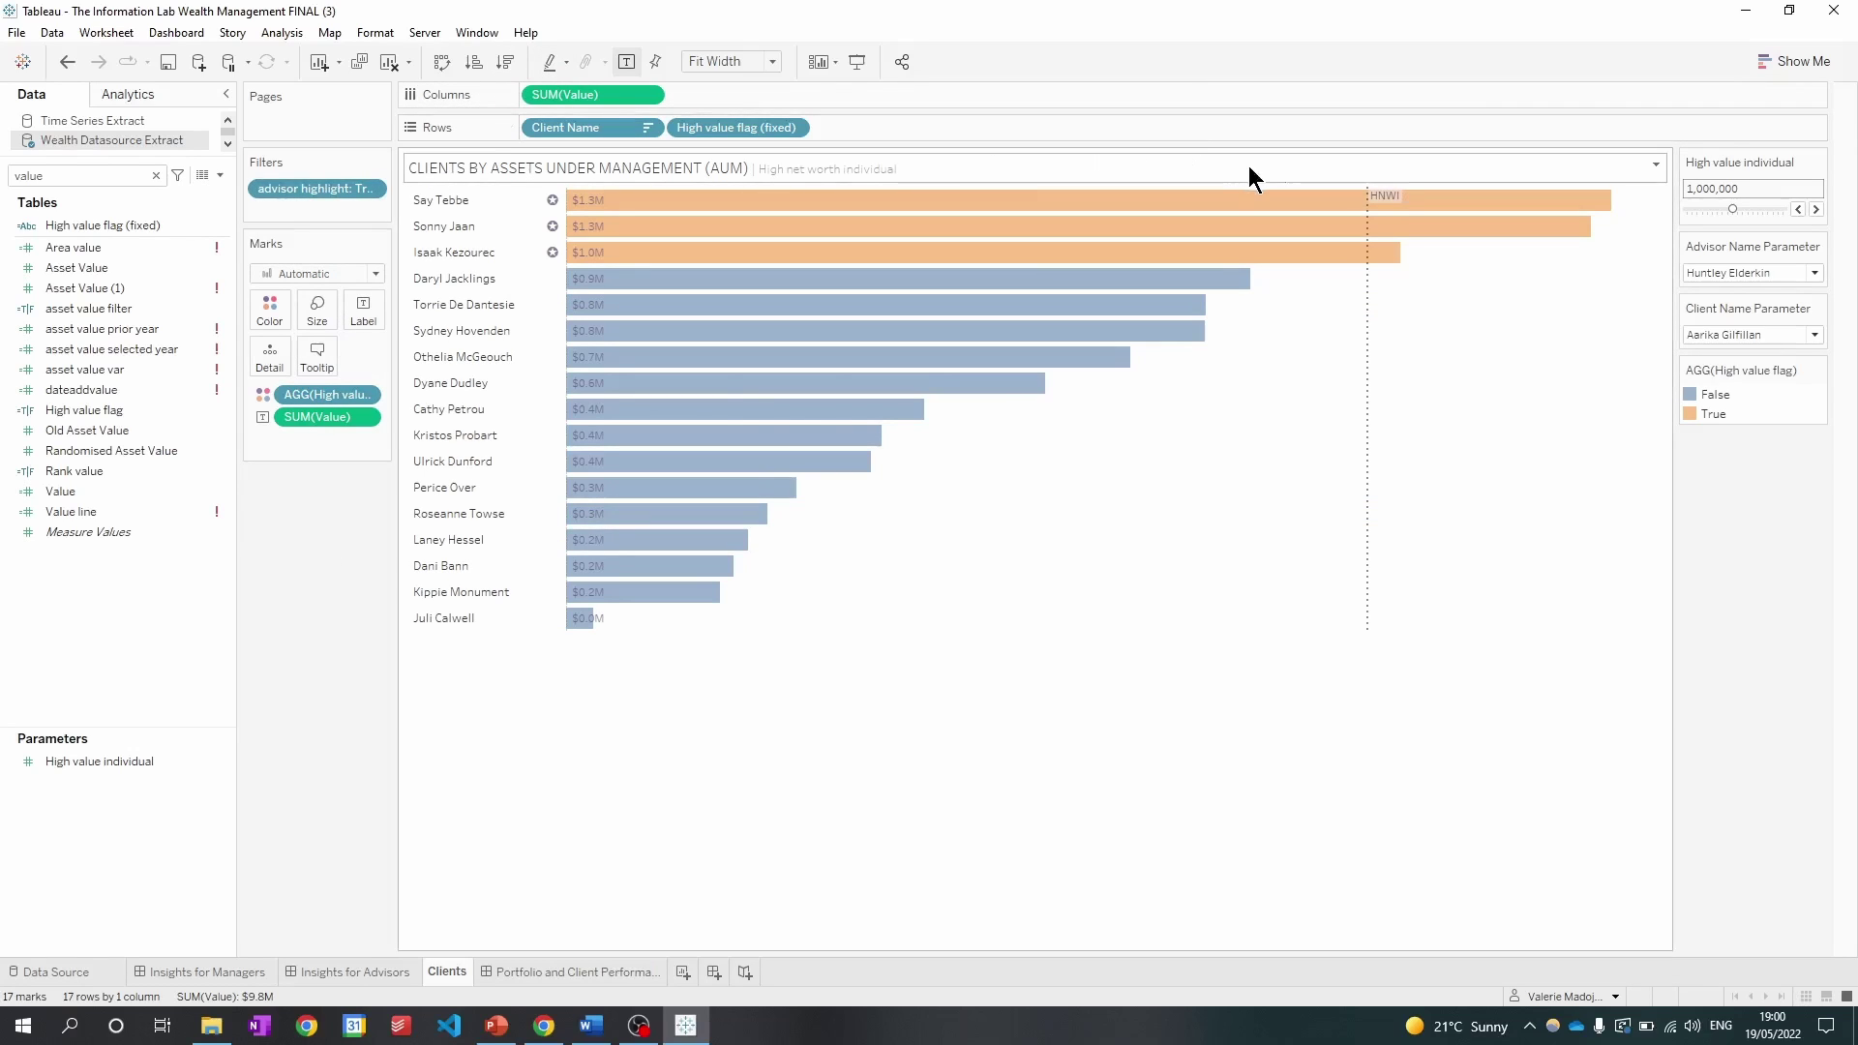
click(1798, 210)
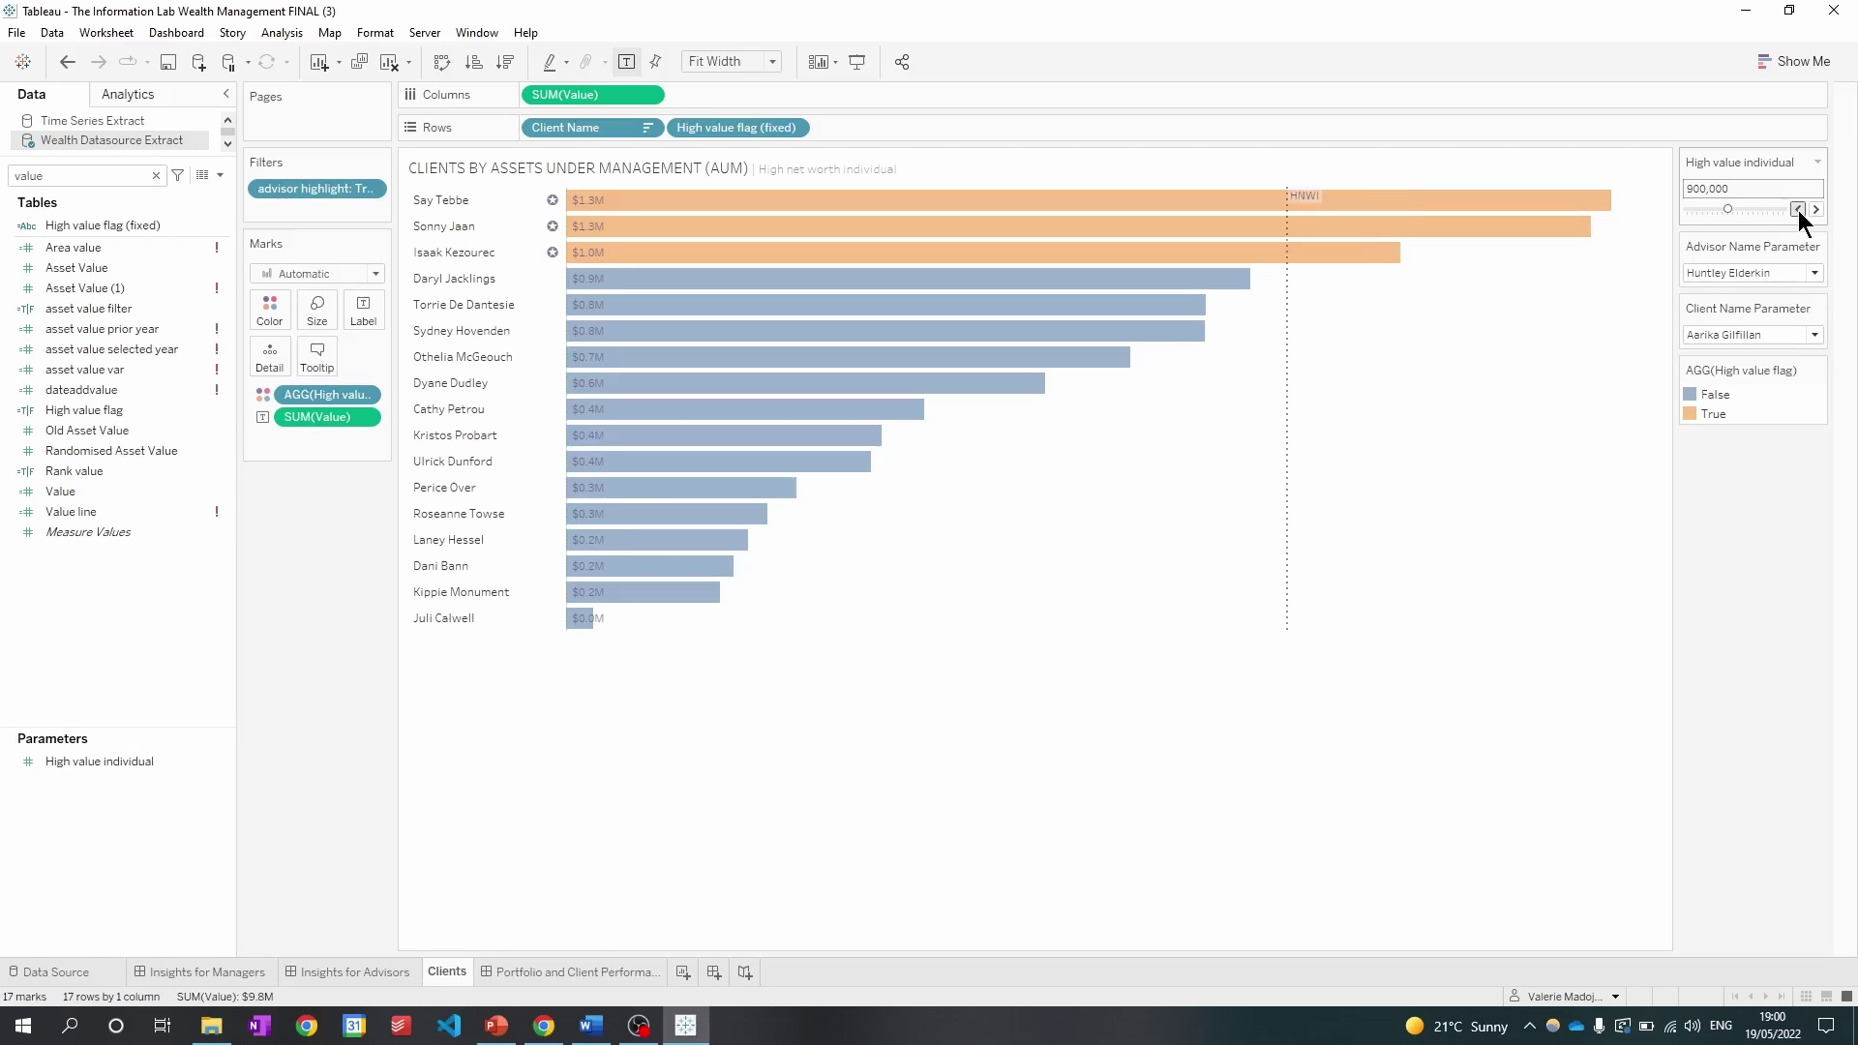
click(1798, 210)
click(1798, 210)
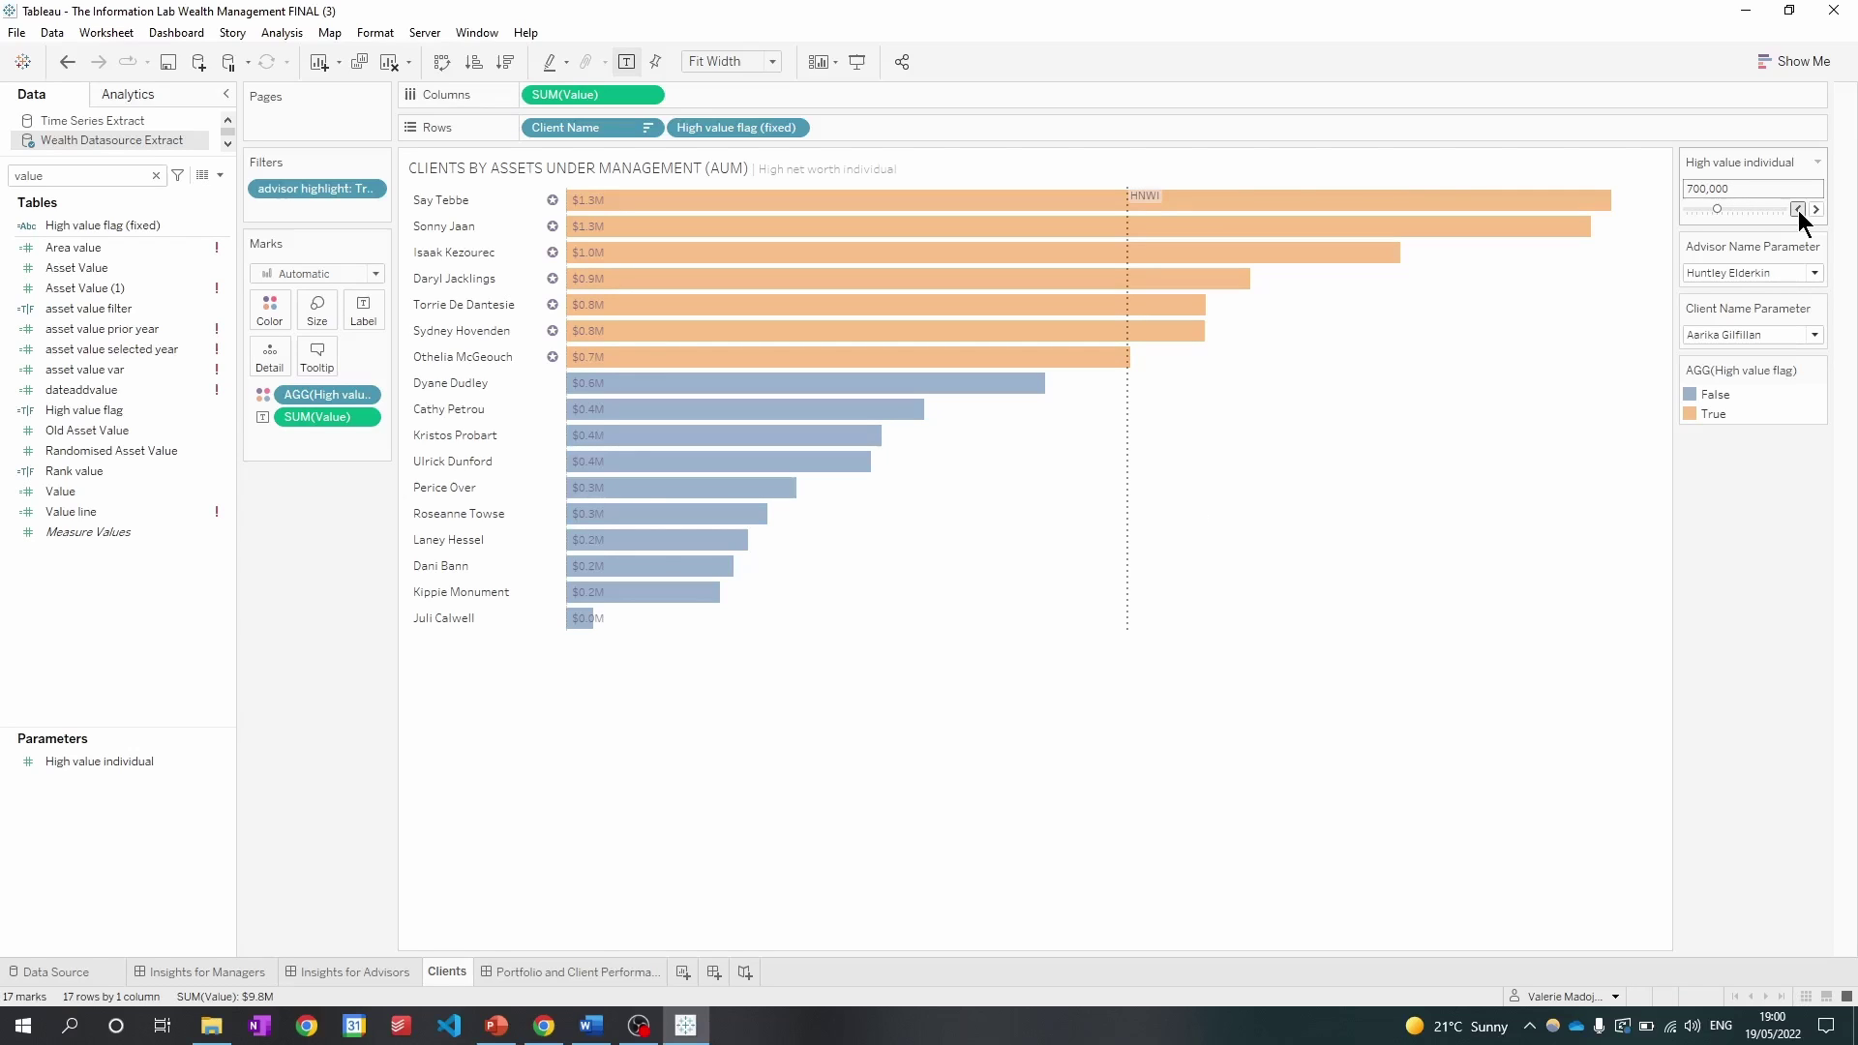
click(1798, 274)
click(1783, 406)
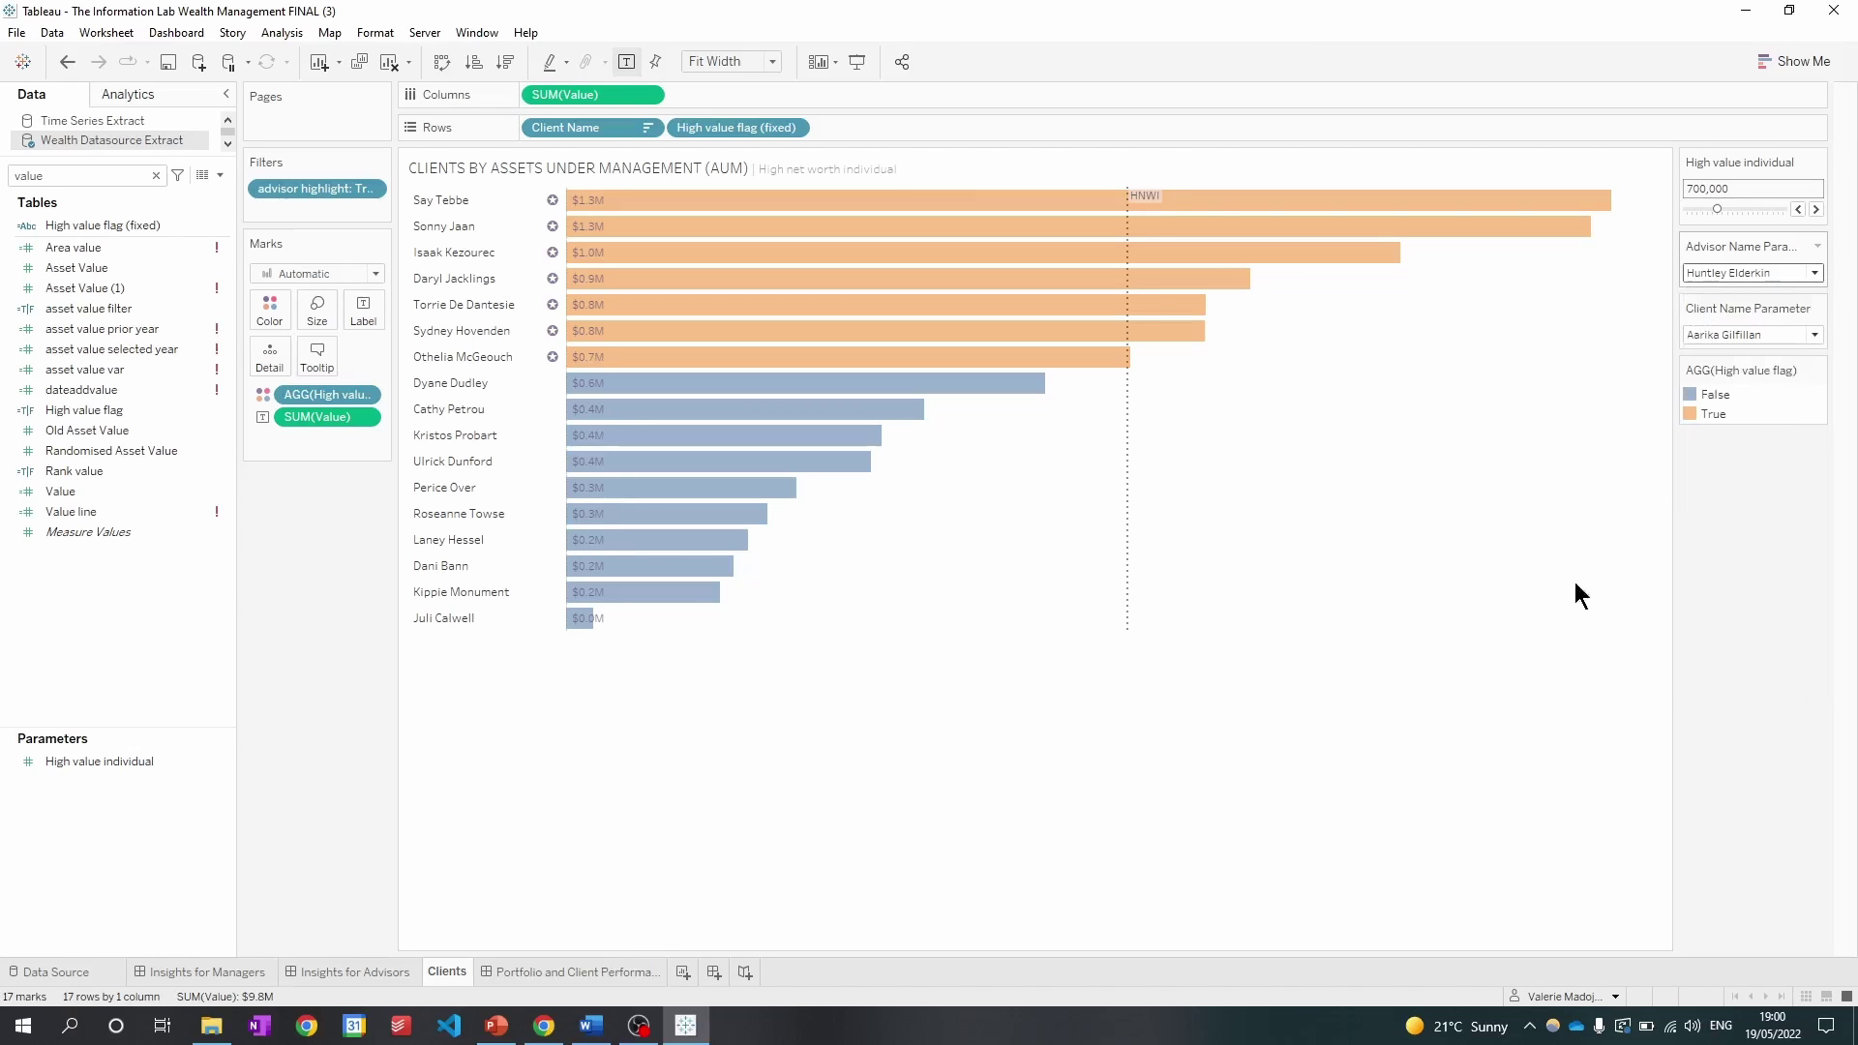